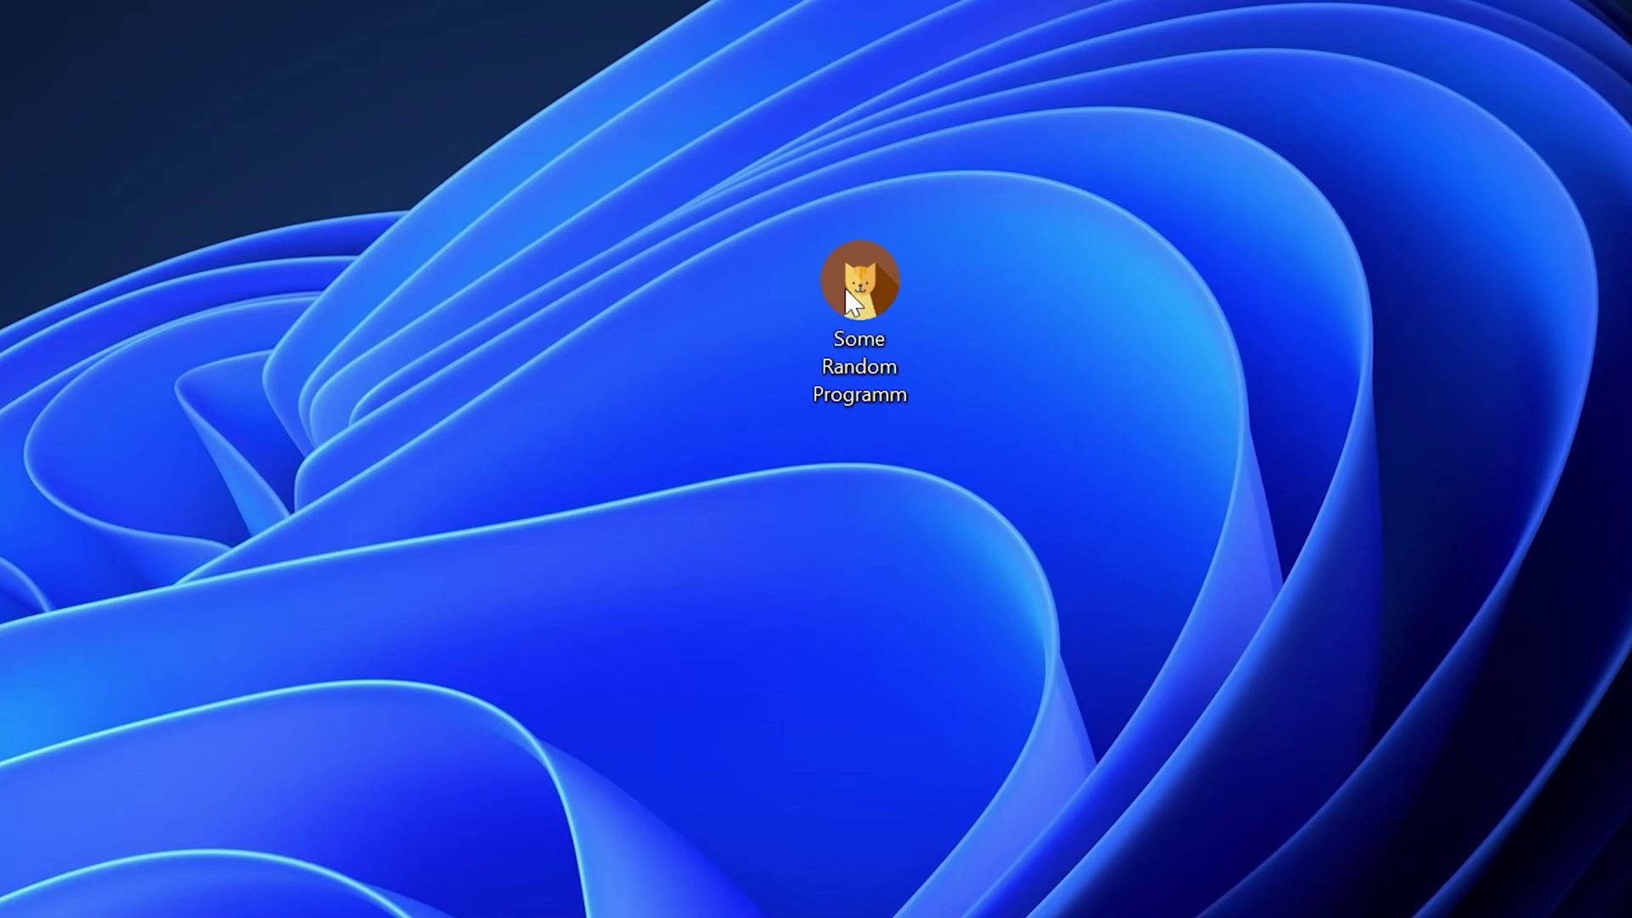
Launch 'Some Random Programm' from the desktop to reproduce the missing msvcr120d.dll error
{"action": "double_click", "coordinate": [878, 278]}
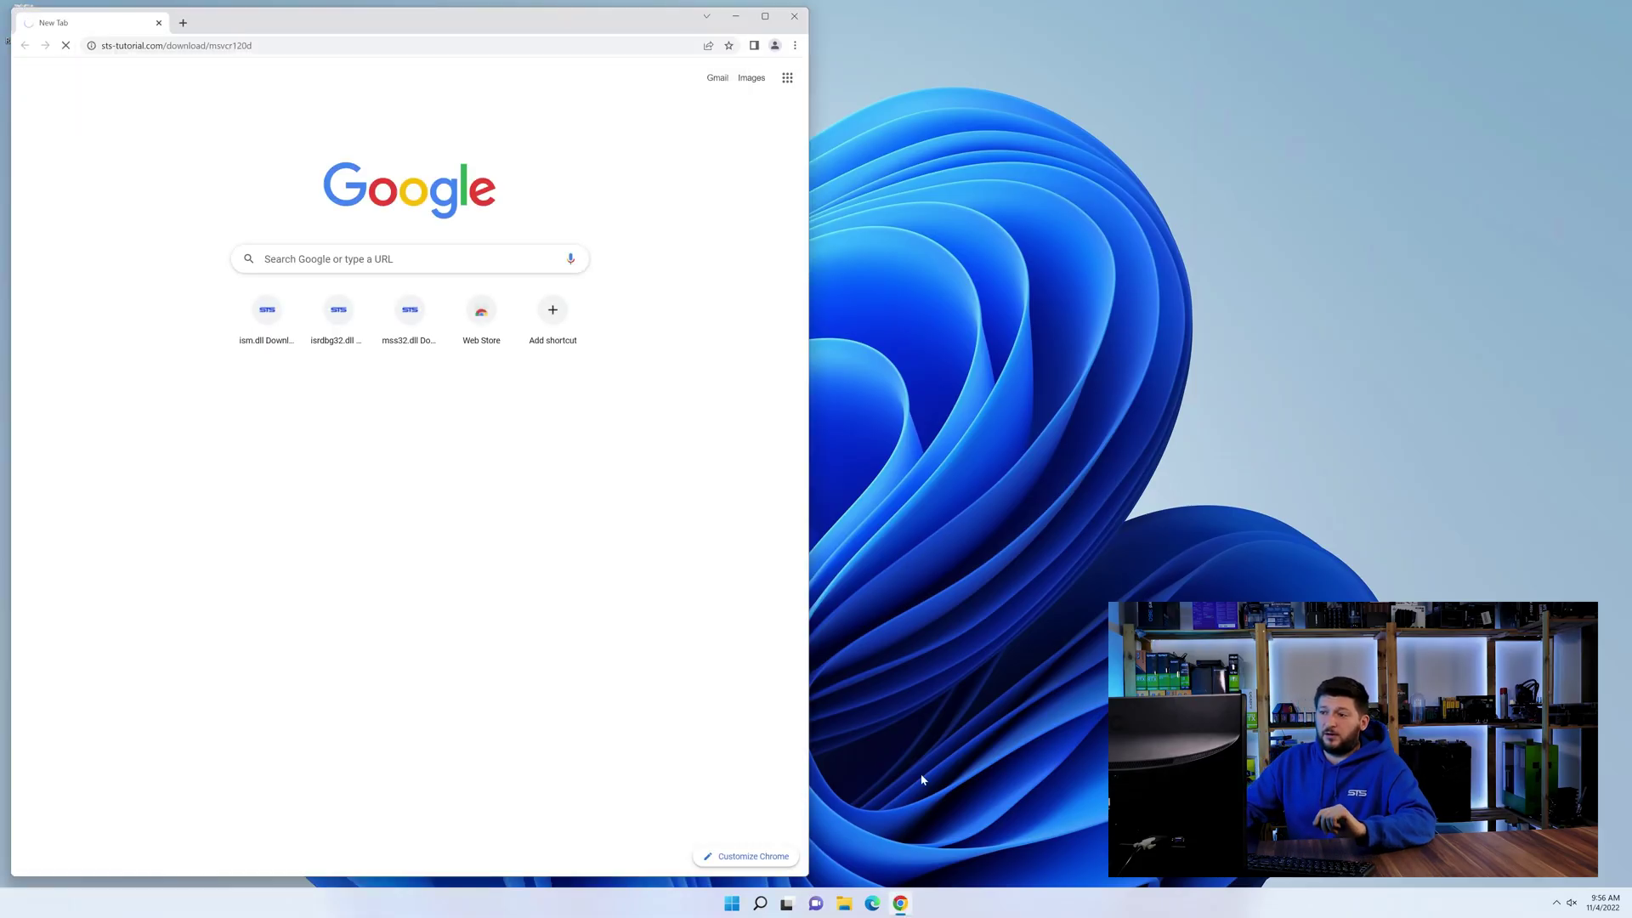
Download the 32-bit and 64-bit msvcr120d.dll zip files from STS-Tutorial
{"action": "scroll", "coordinate": [446, 518], "scroll_direction": "down", "scroll_amount": 12}
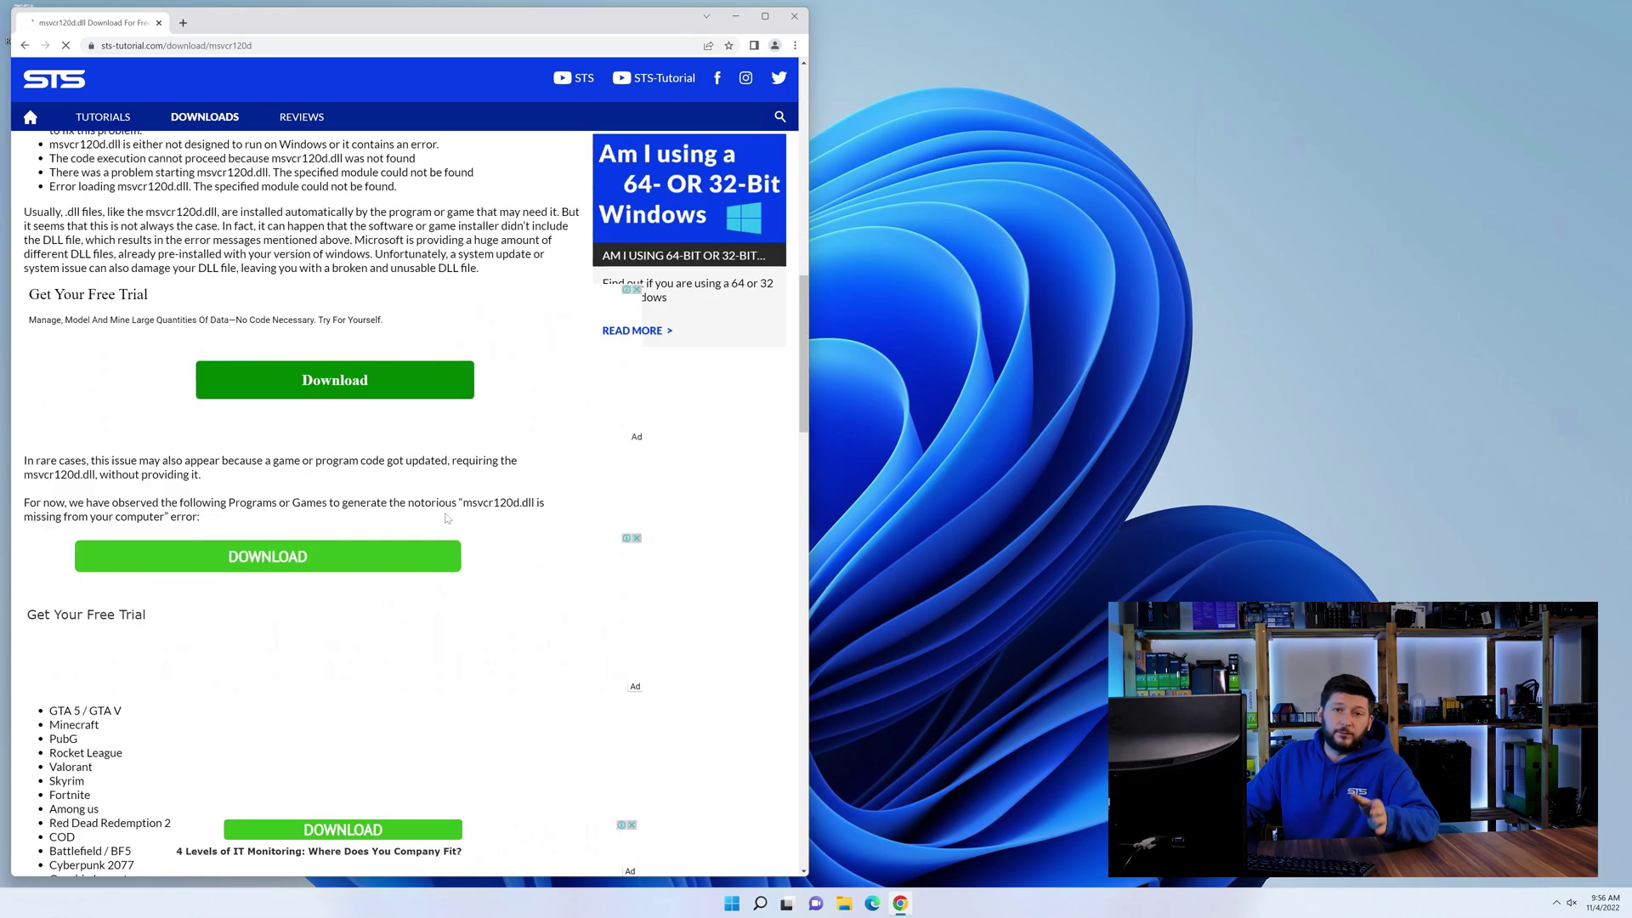
{"action": "scroll", "coordinate": [446, 518], "scroll_direction": "down", "scroll_amount": 20}
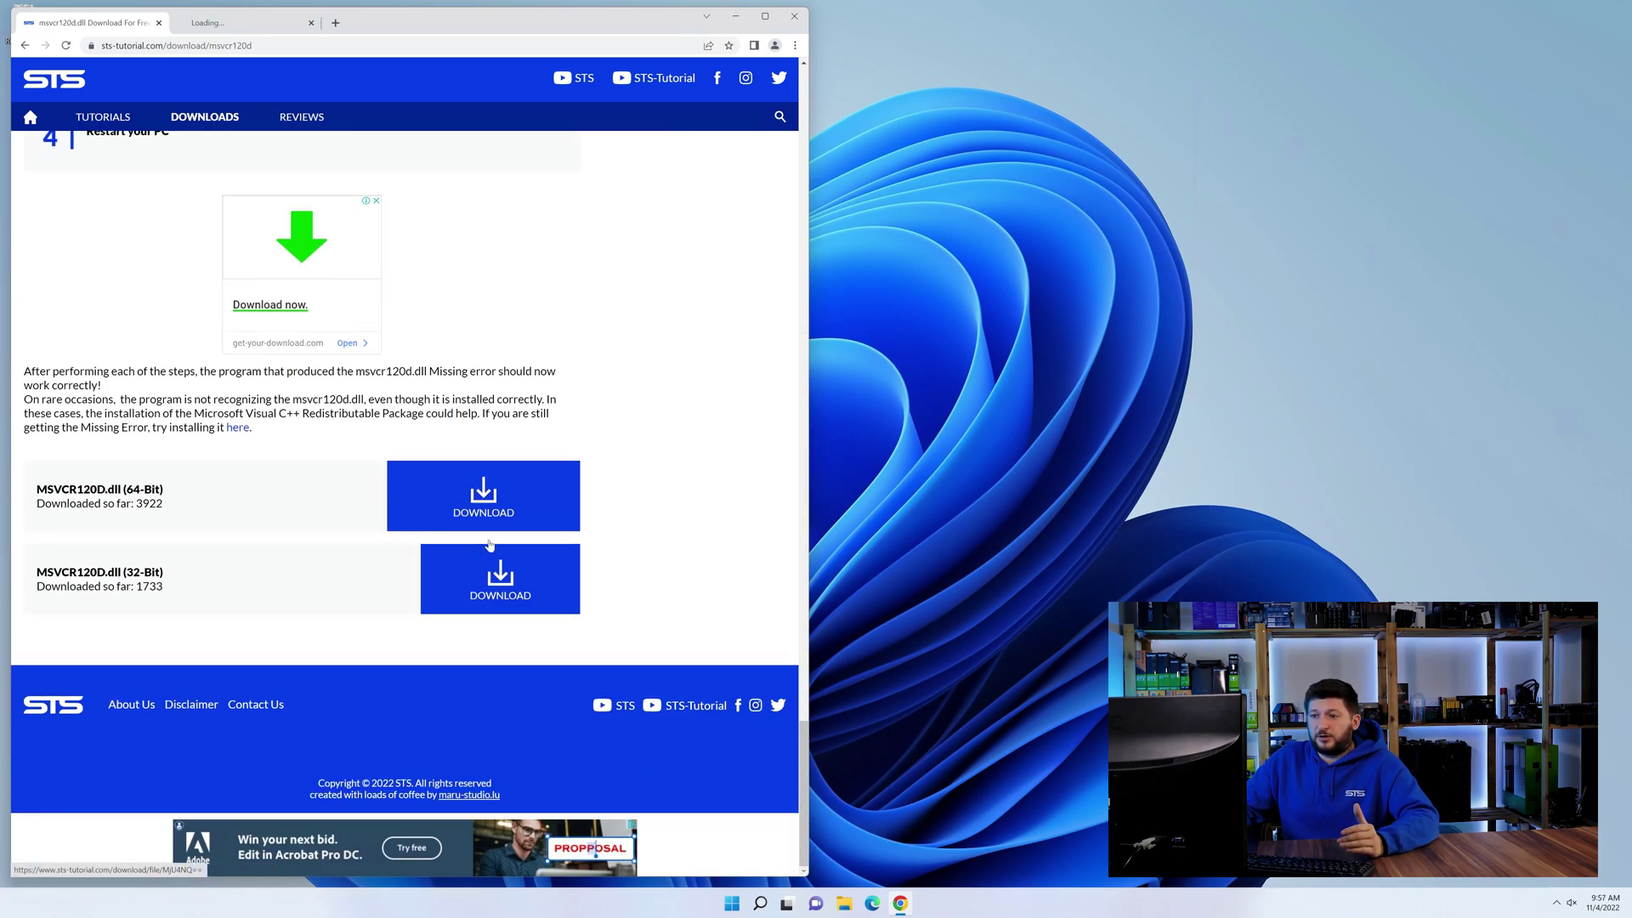
{"action": "left_click", "coordinate": [491, 593]}
{"action": "scroll", "coordinate": [323, 663], "scroll_direction": "down", "scroll_amount": 2}
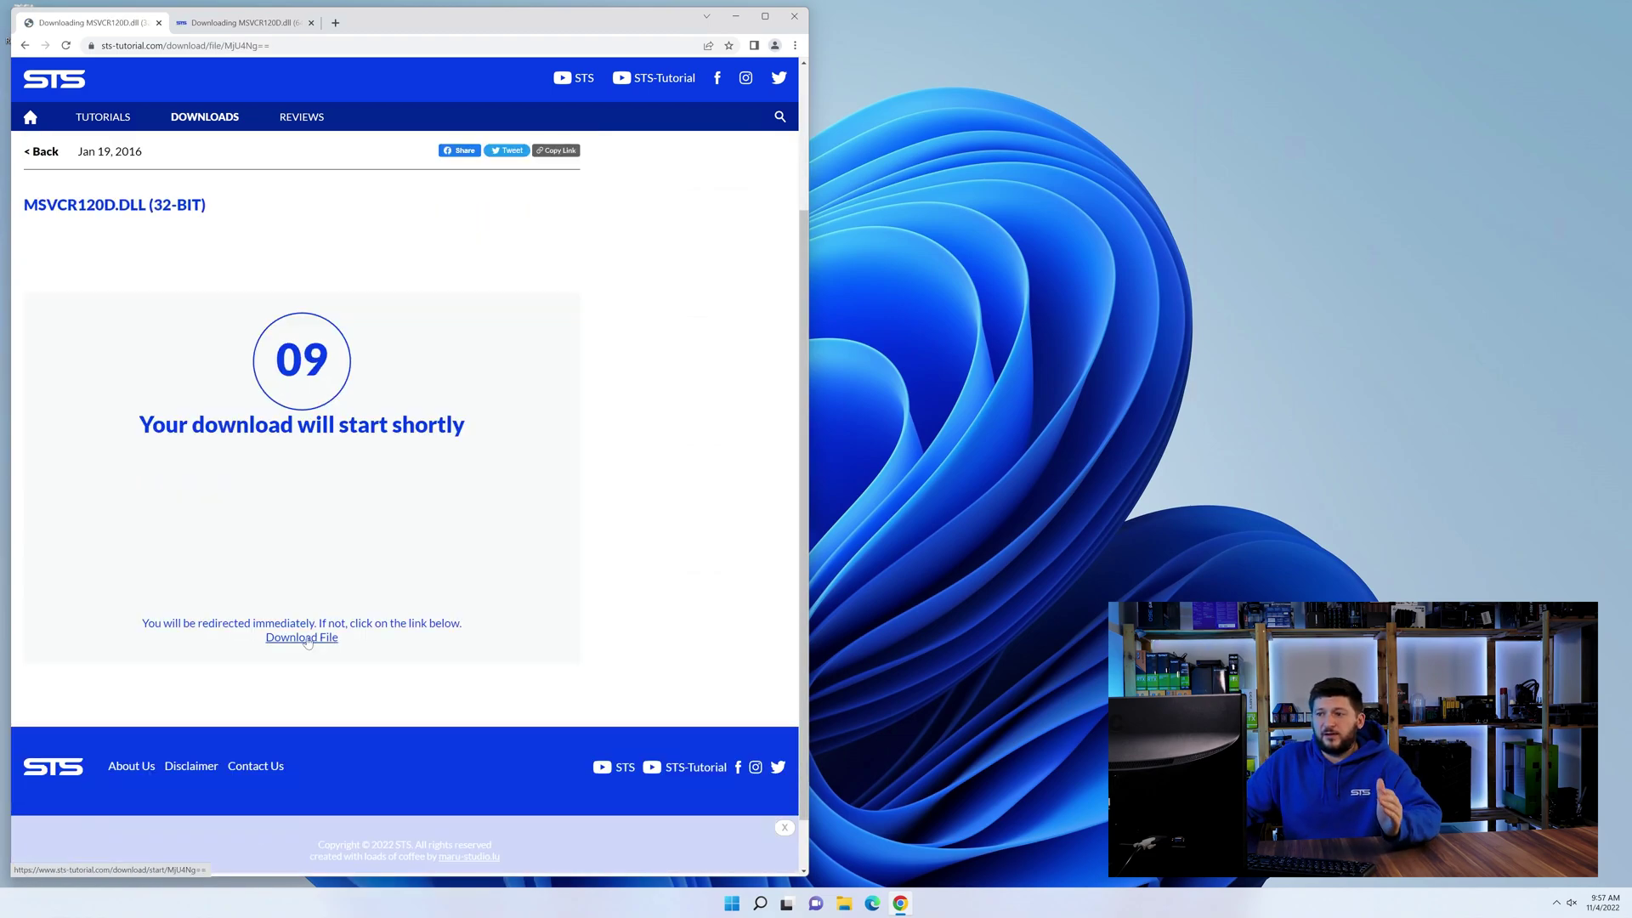
{"action": "left_click", "coordinate": [307, 639]}
{"action": "key", "text": "ctrl+Tab"}
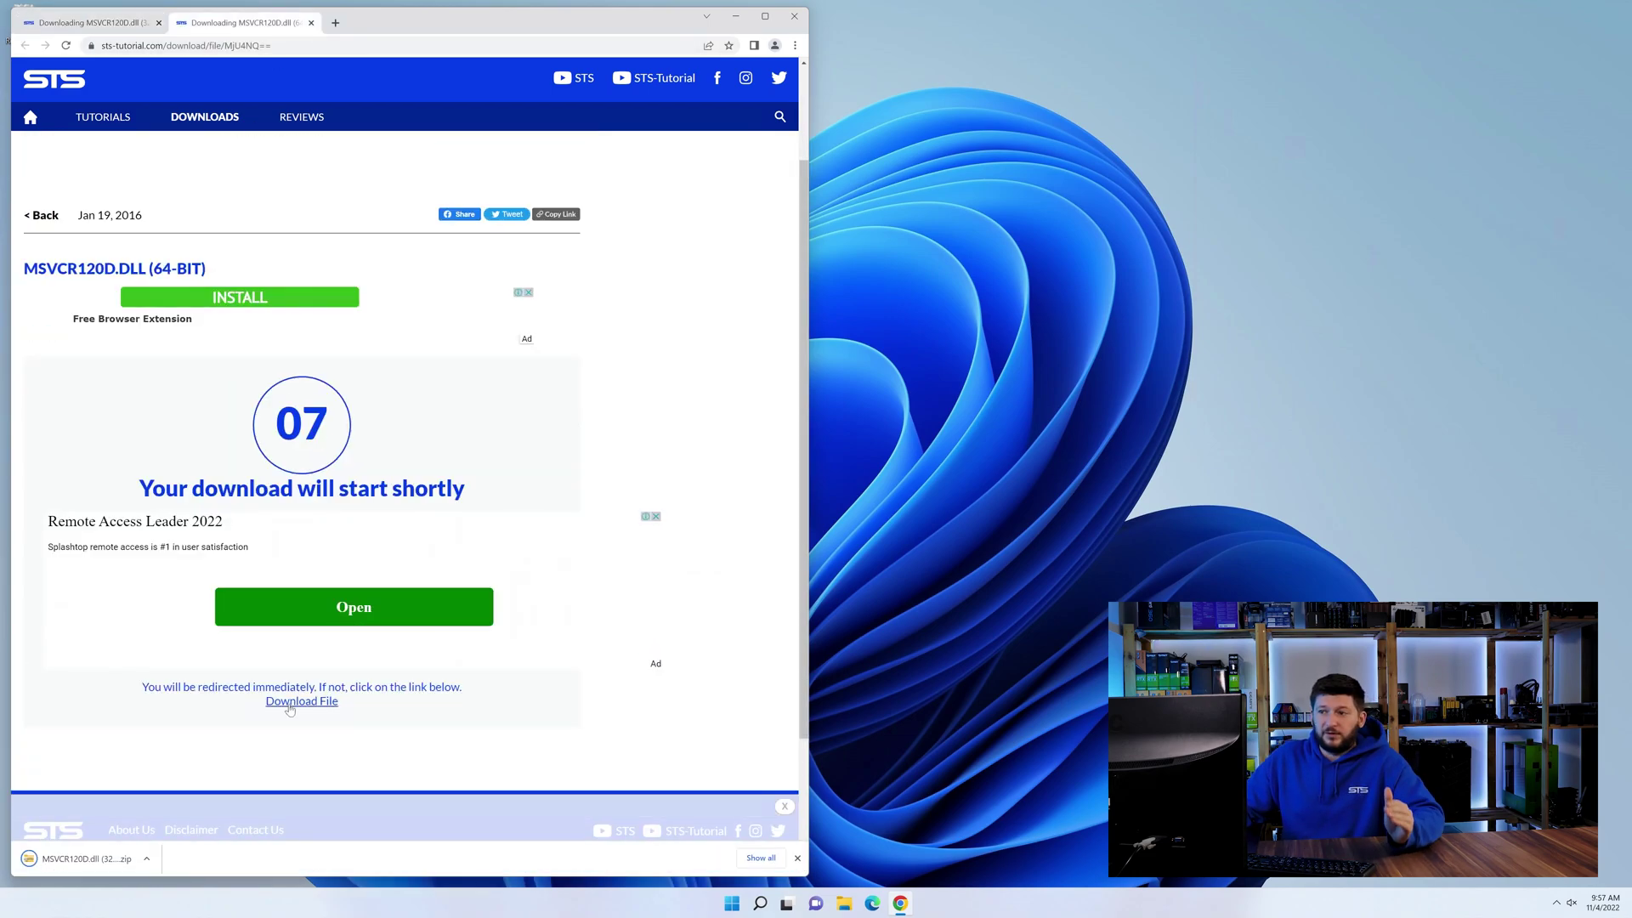
{"action": "left_click", "coordinate": [291, 705]}
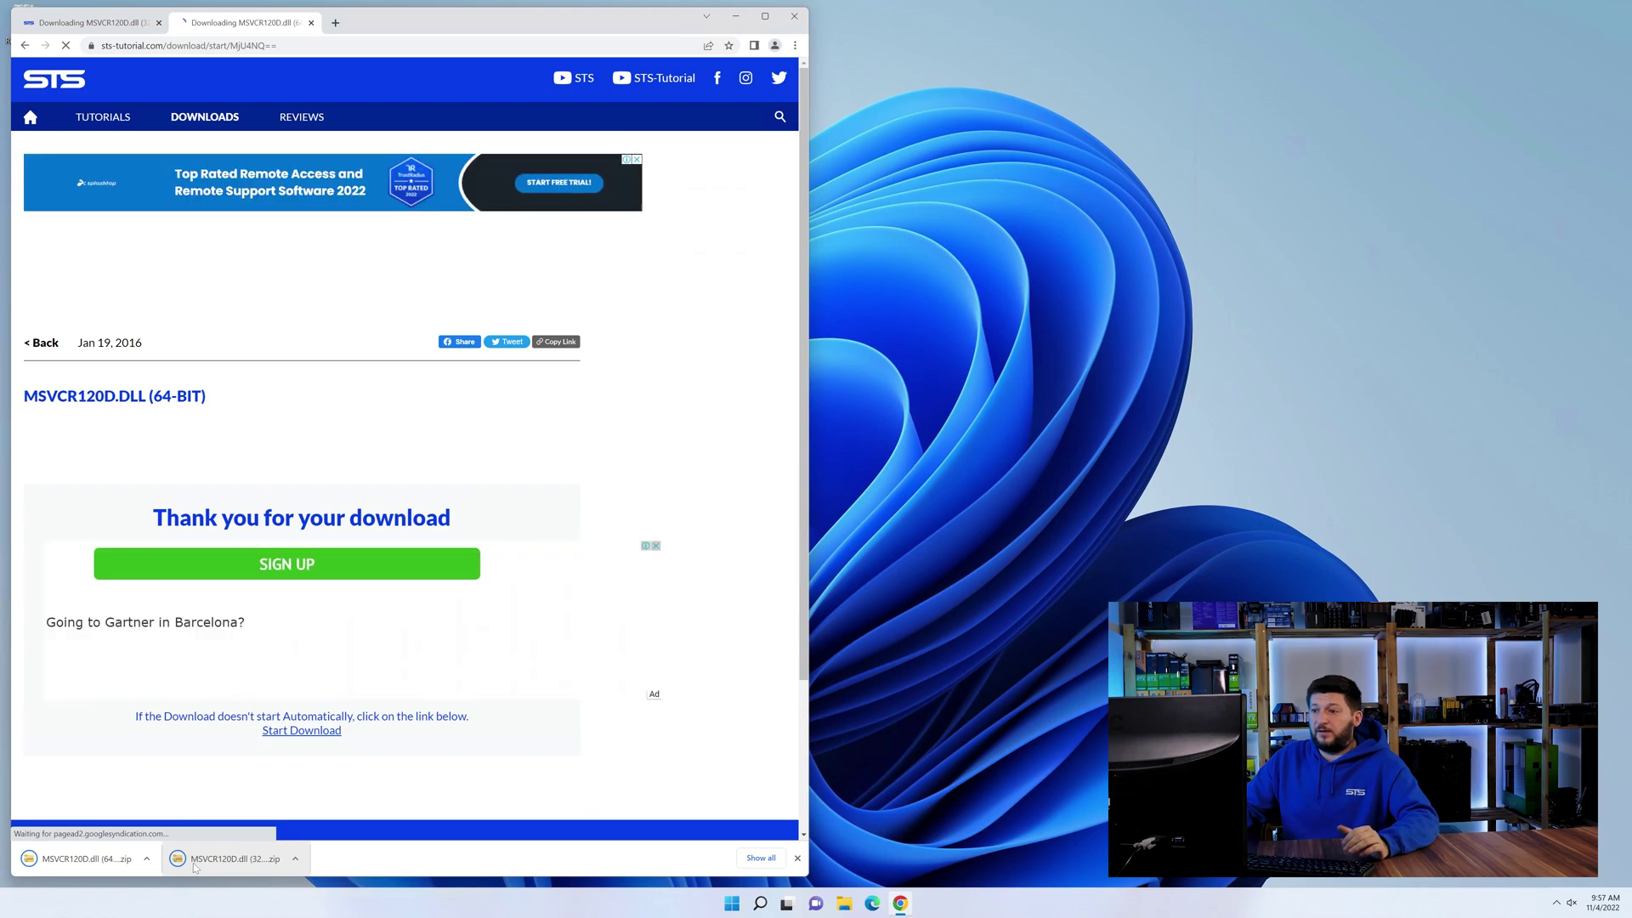
Open both downloaded msvcr120d.dll zips and close the browser
{"action": "left_click", "coordinate": [61, 857]}
{"action": "left_click", "coordinate": [225, 859]}
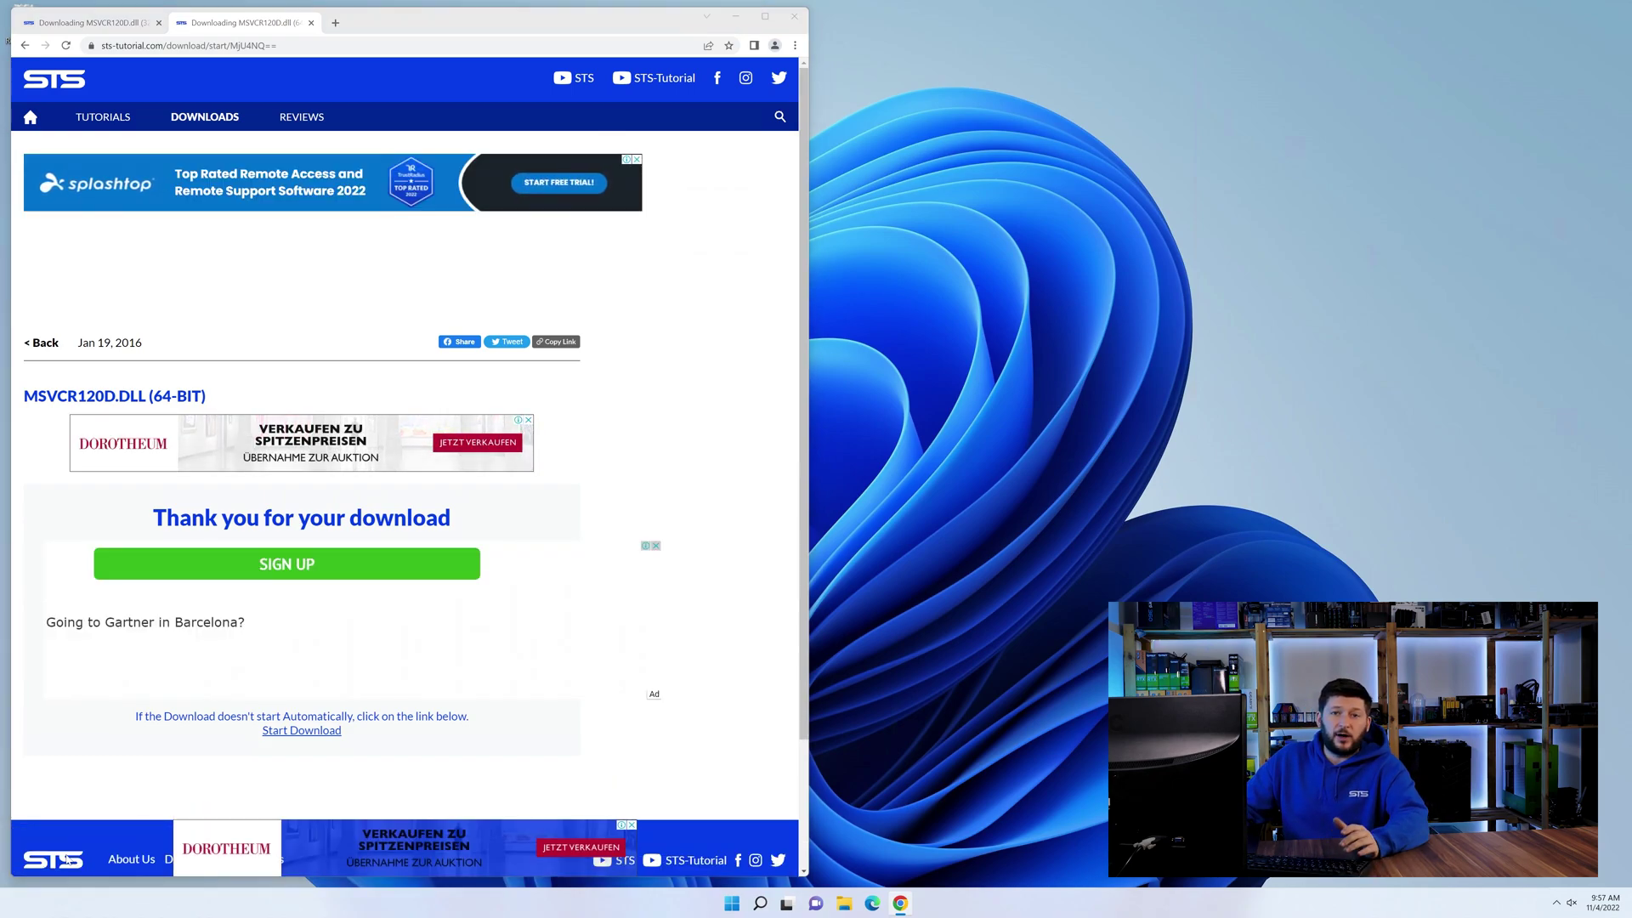
{"action": "left_click", "coordinate": [796, 17]}
Arrange the 32-bit and 64-bit folder windows side by side and open their MSVCR120D.dll subfolders
{"action": "left_click_drag", "start_coordinate": [766, 85], "coordinate": [432, 476]}
{"action": "left_click_drag", "start_coordinate": [657, 72], "coordinate": [1061, 476]}
{"action": "double_click", "coordinate": [1027, 600]}
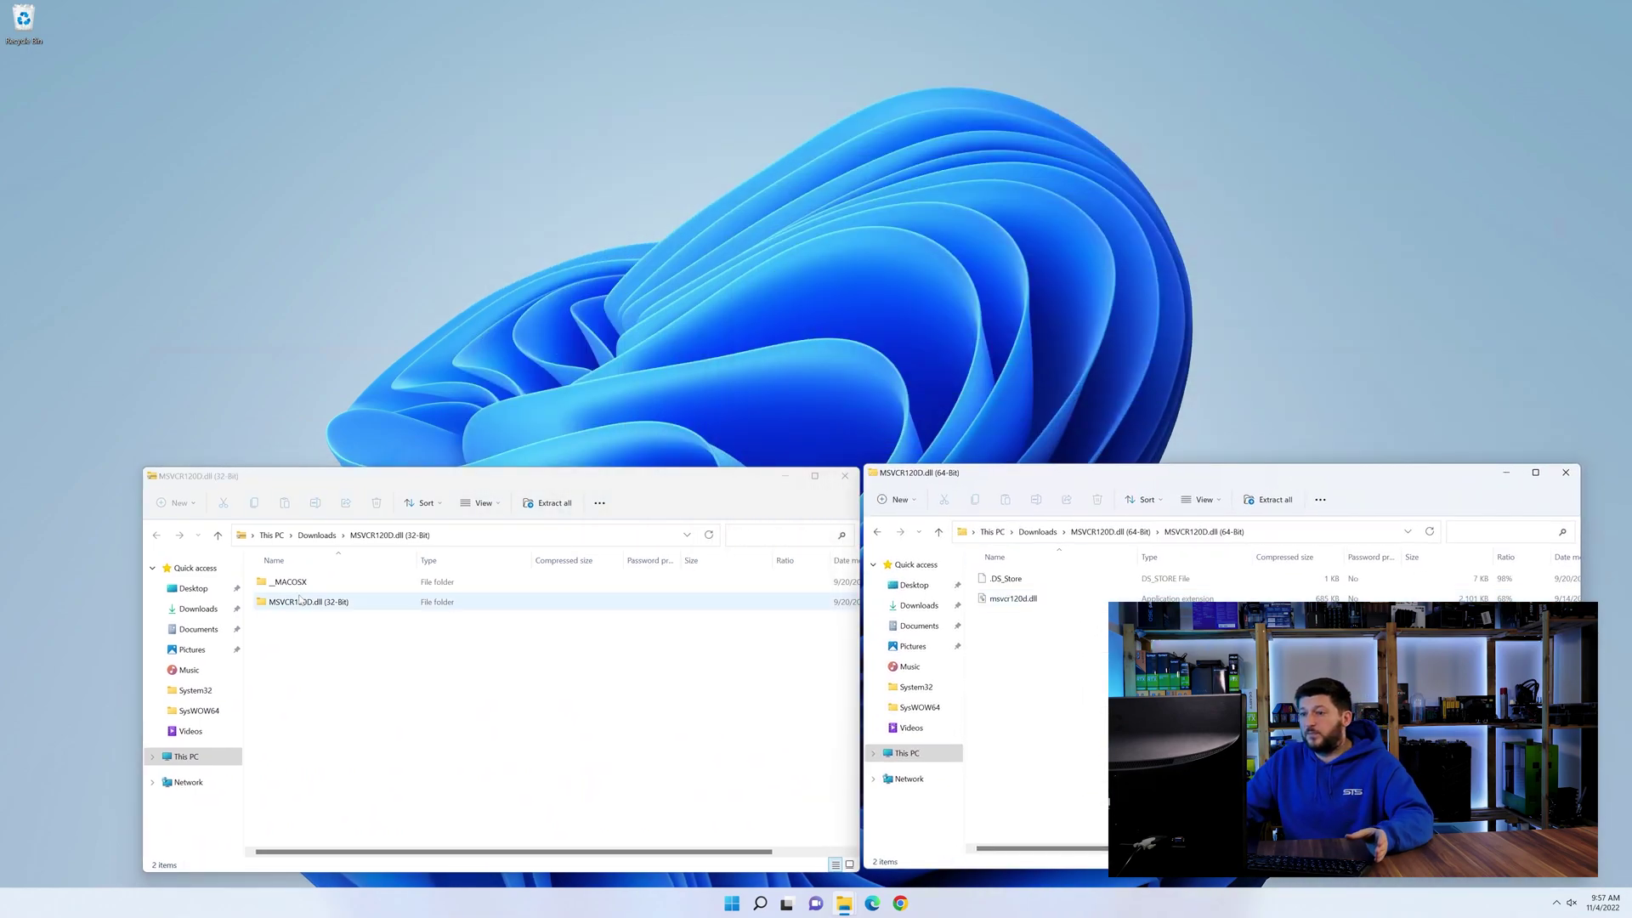
{"action": "double_click", "coordinate": [332, 602]}
Browse a new Explorer window to C:\Windows and locate the System32 folder
{"action": "left_click", "coordinate": [845, 905]}
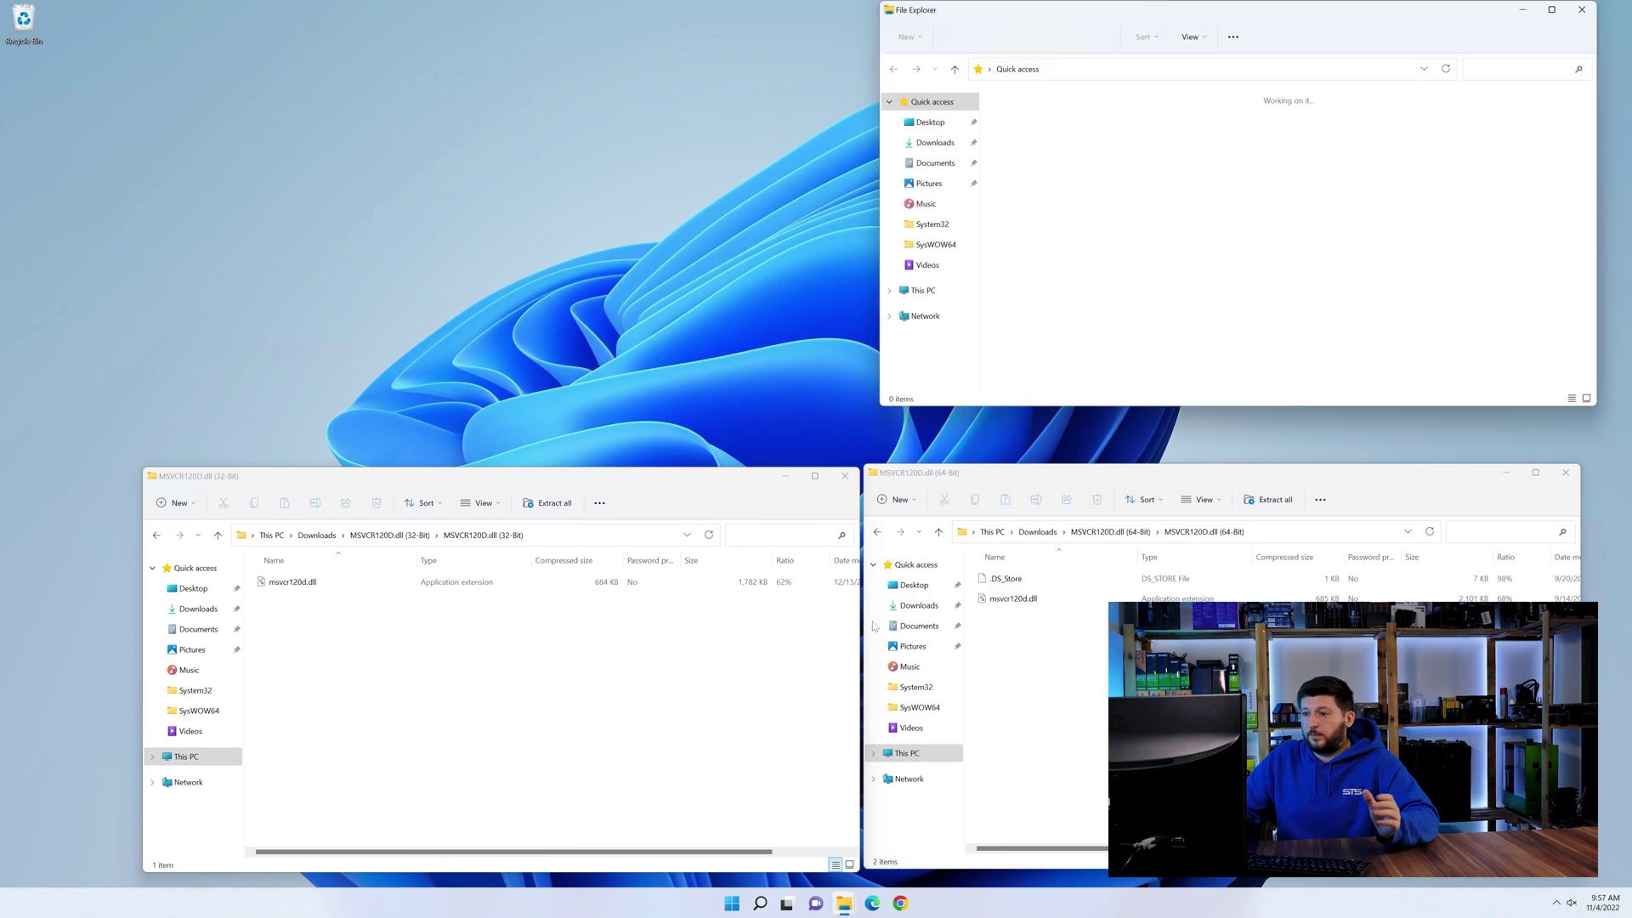
{"action": "left_click_drag", "start_coordinate": [1120, 17], "coordinate": [684, 64]}
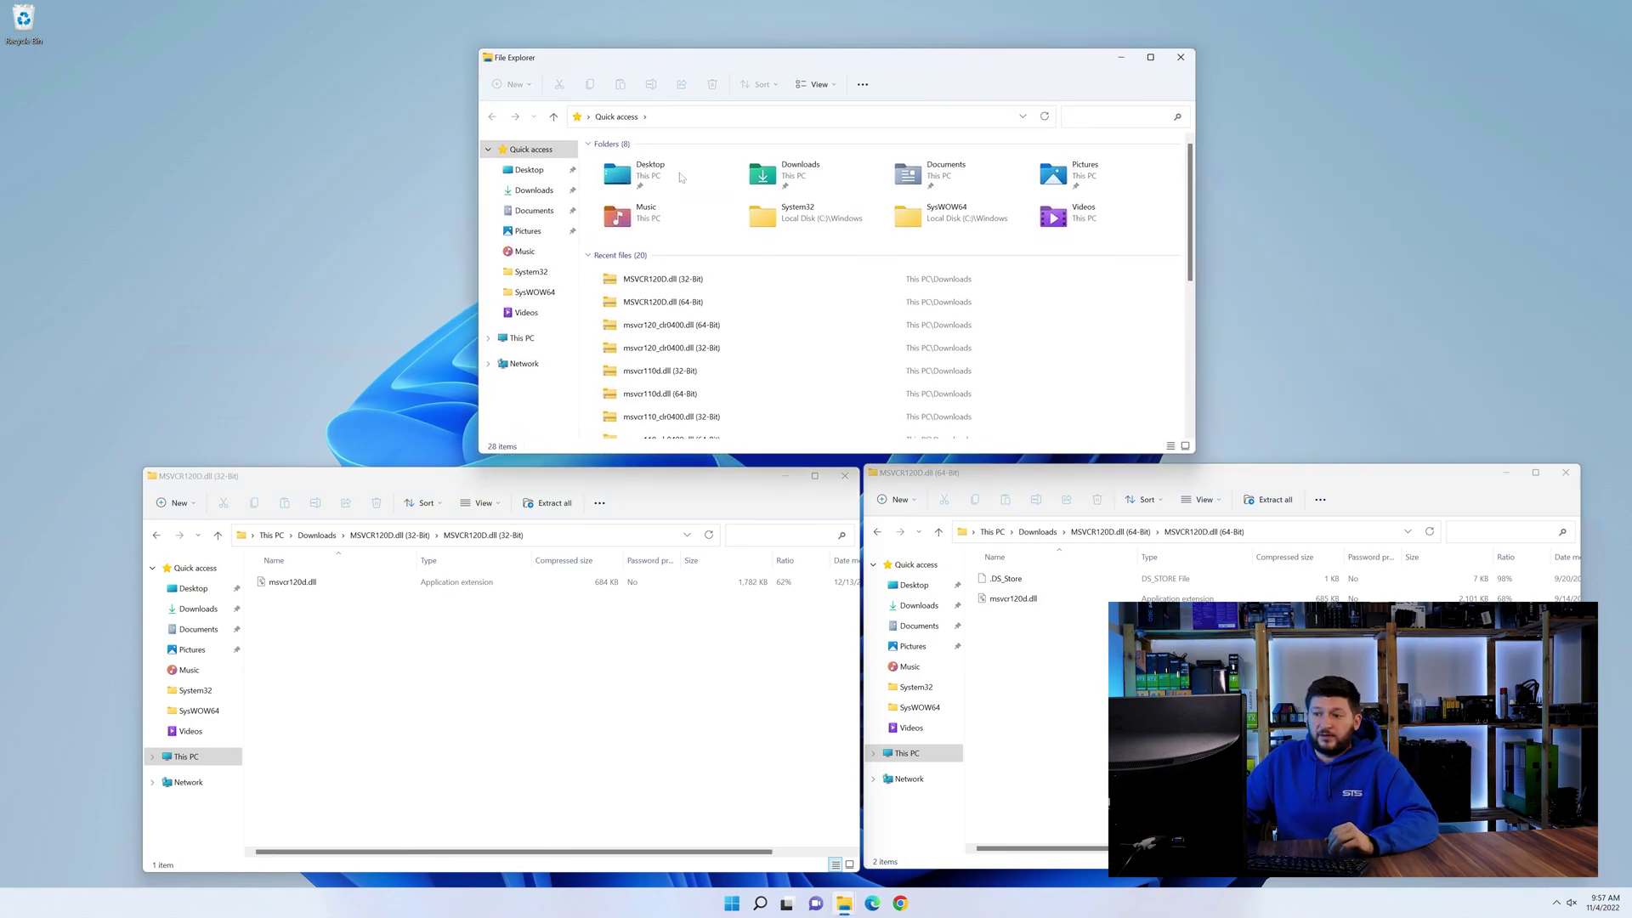
{"action": "left_click", "coordinate": [529, 339]}
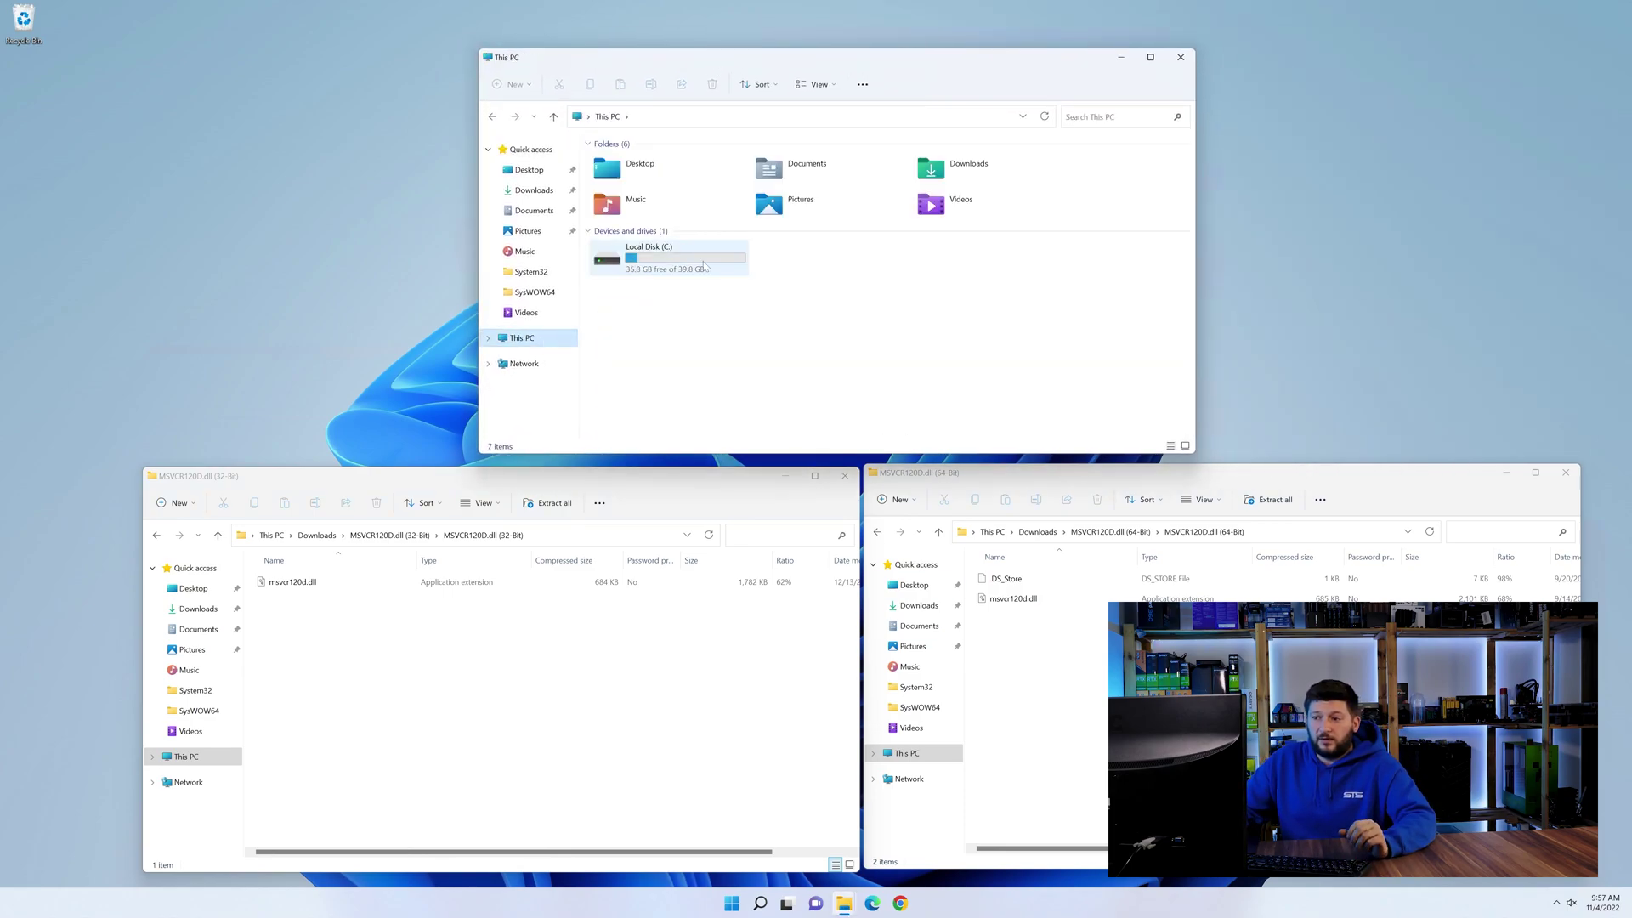
{"action": "double_click", "coordinate": [704, 267]}
{"action": "double_click", "coordinate": [697, 283]}
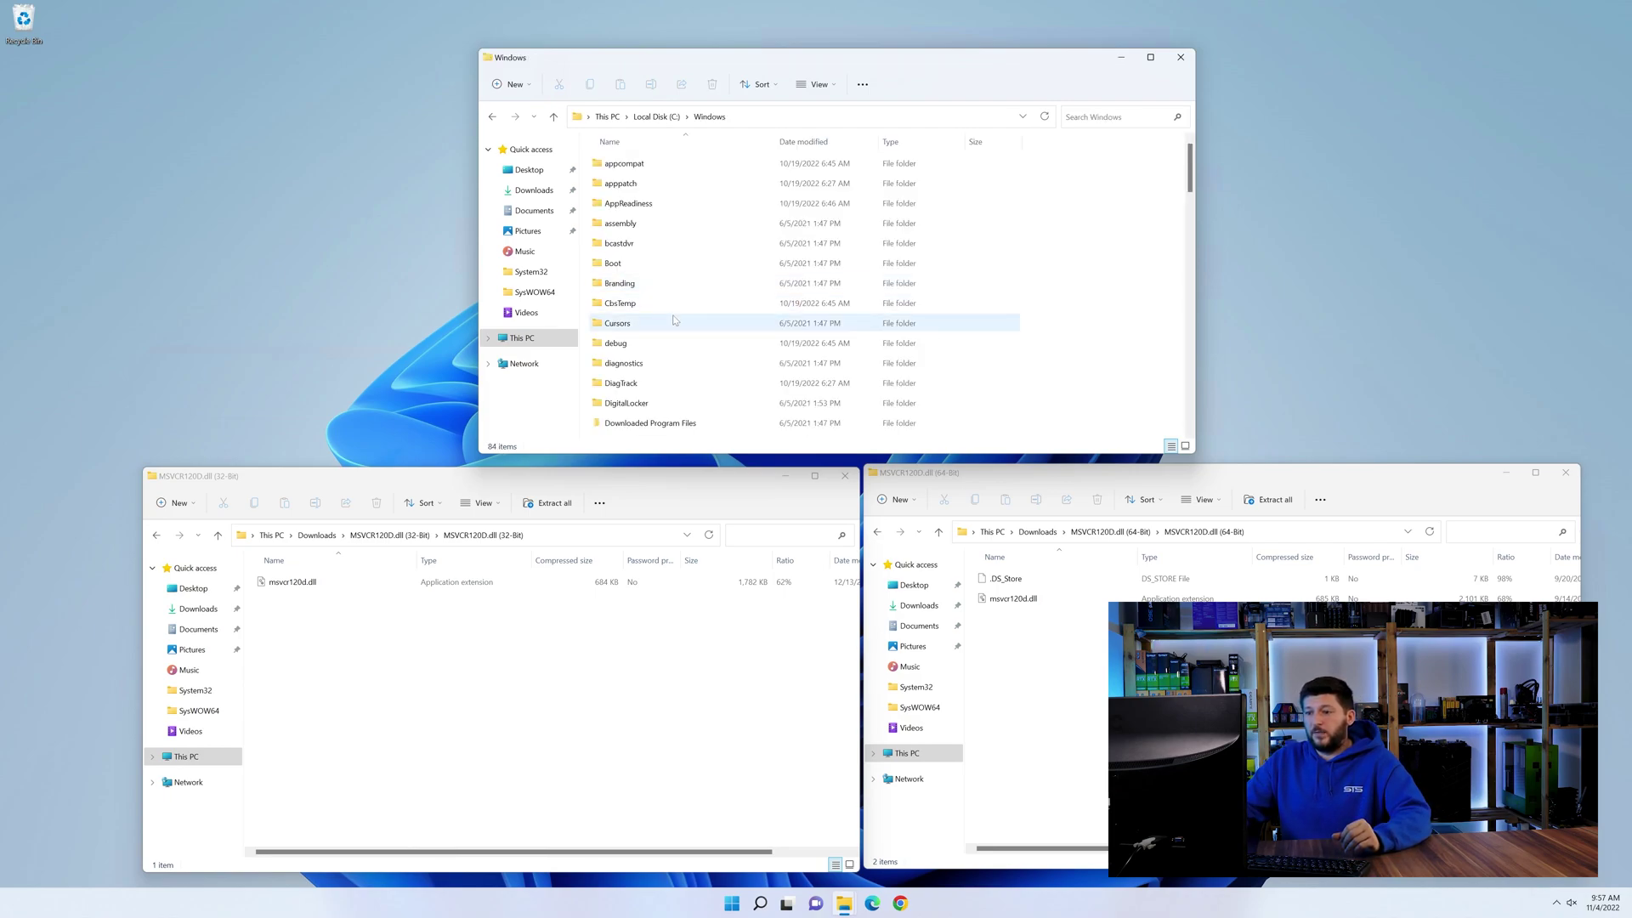
{"action": "scroll", "coordinate": [674, 319], "scroll_direction": "down", "scroll_amount": 7}
{"action": "scroll", "coordinate": [674, 320], "scroll_direction": "down", "scroll_amount": 3}
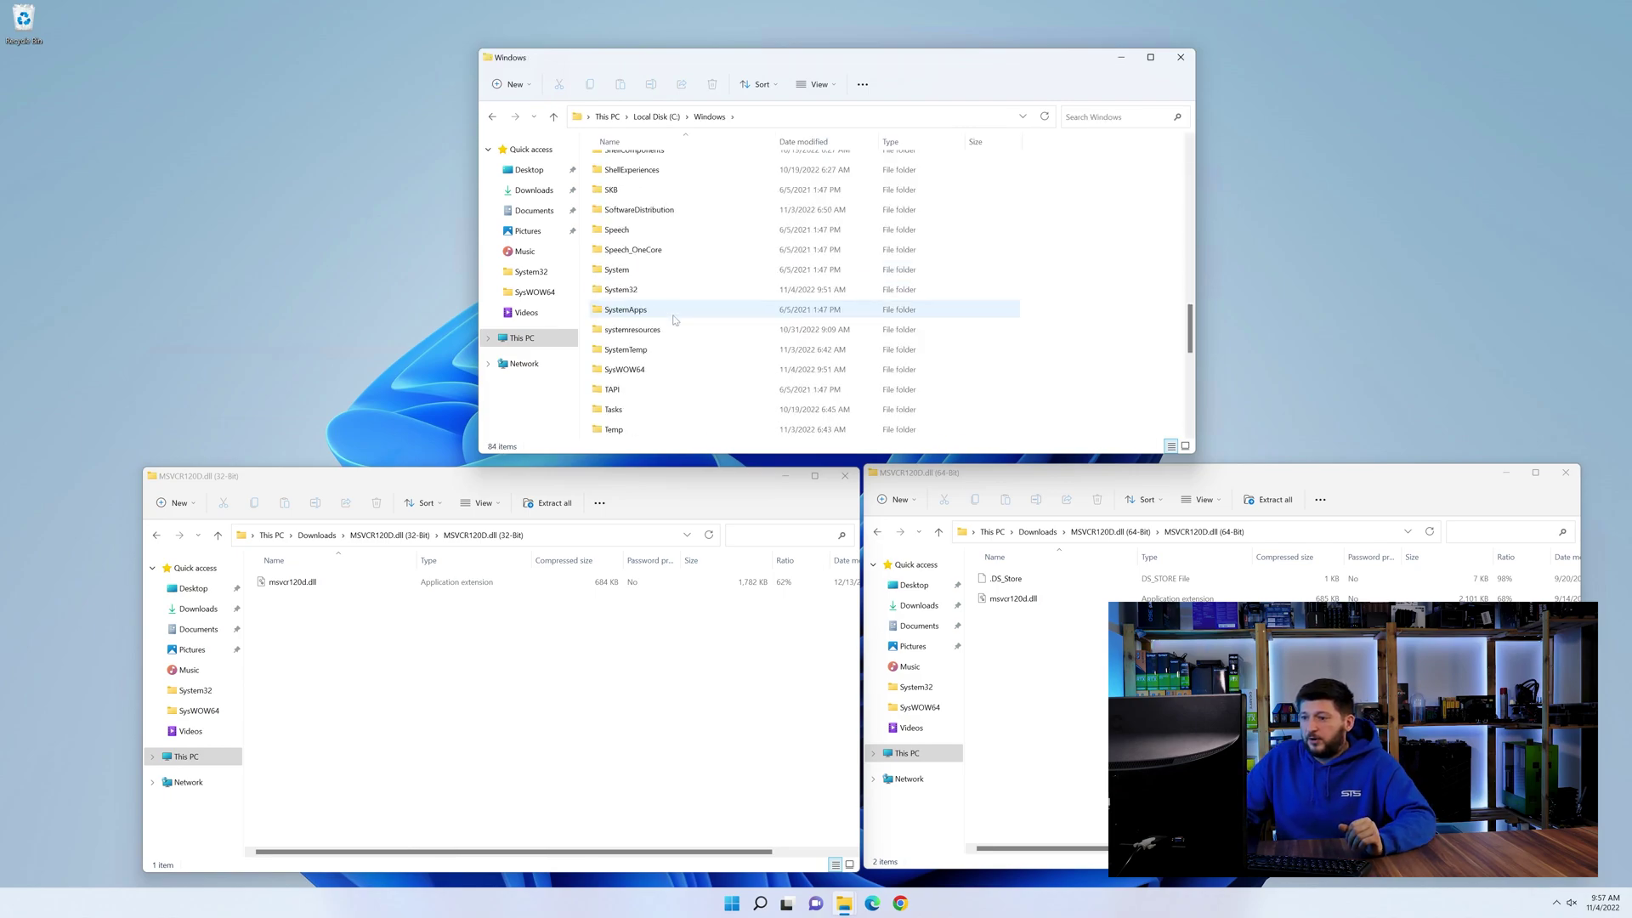
{"action": "left_click", "coordinate": [660, 291]}
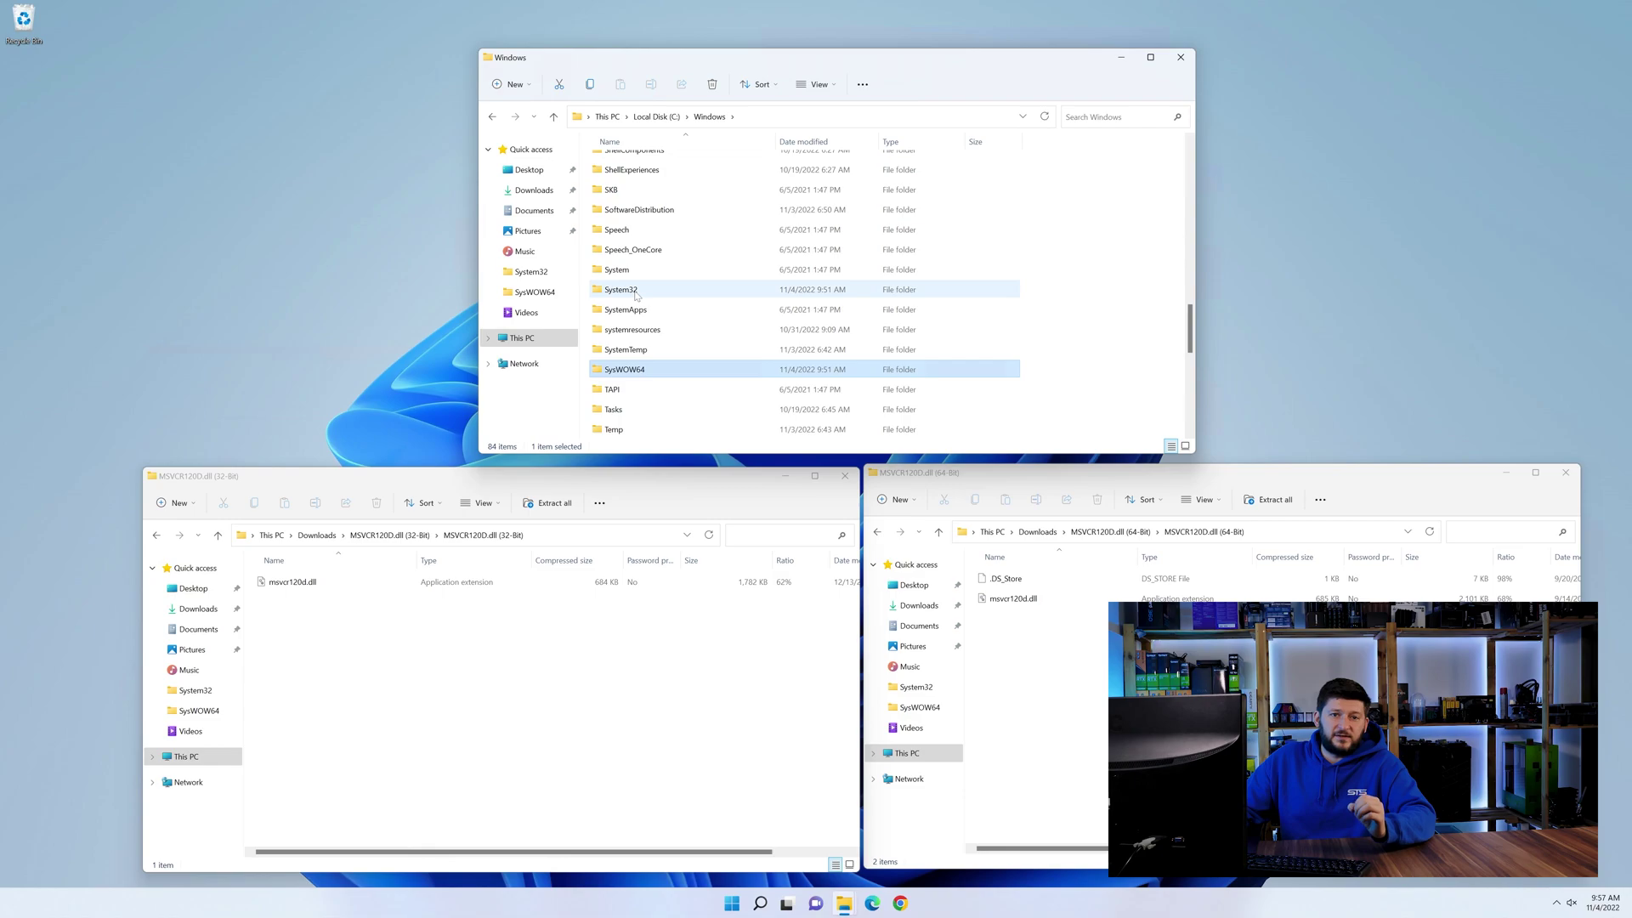
Copy the 64-bit DLL into System32 and the 32-bit DLL into SysWOW64, then close all windows
{"action": "left_click_drag", "start_coordinate": [1013, 599], "coordinate": [627, 293]}
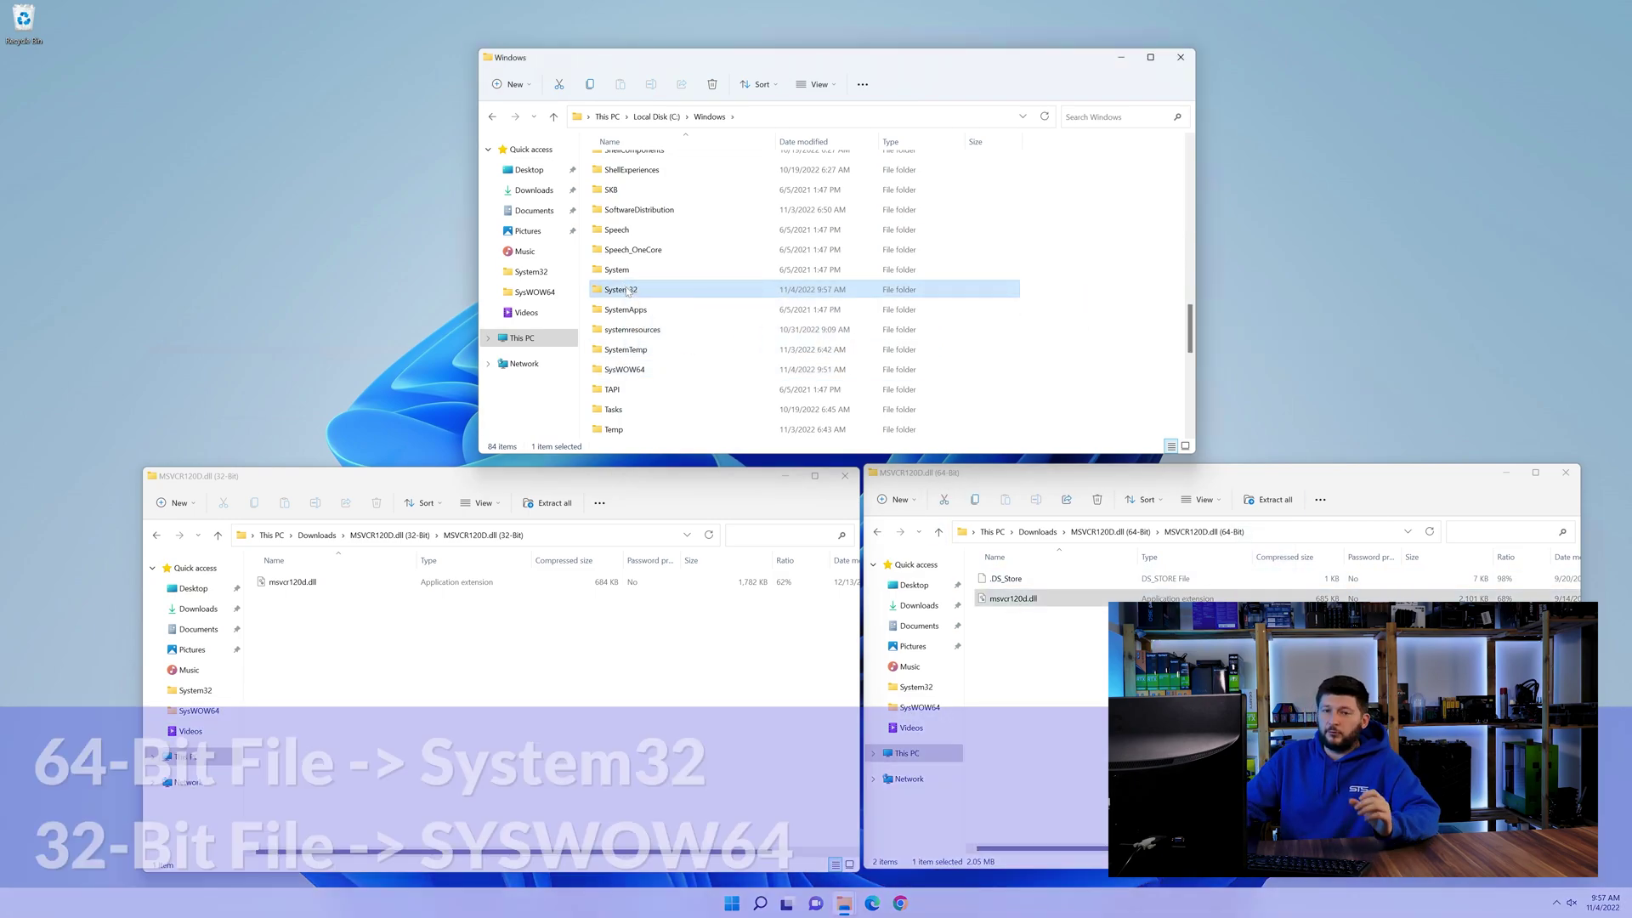
{"action": "left_click_drag", "start_coordinate": [313, 578], "coordinate": [631, 374]}
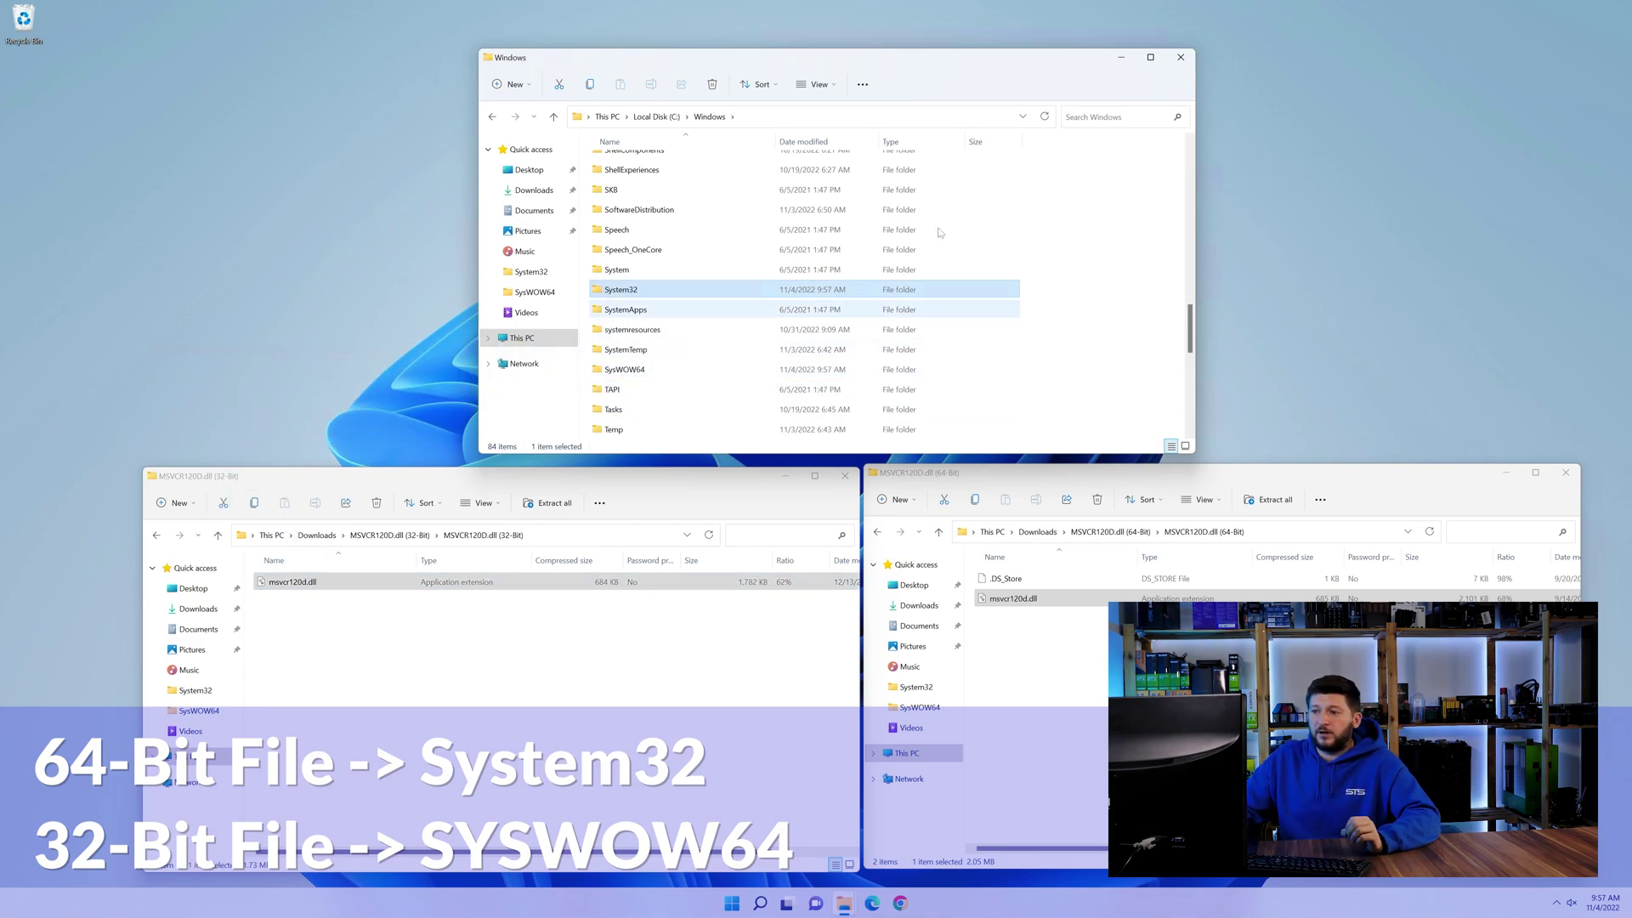
{"action": "left_click", "coordinate": [1181, 58]}
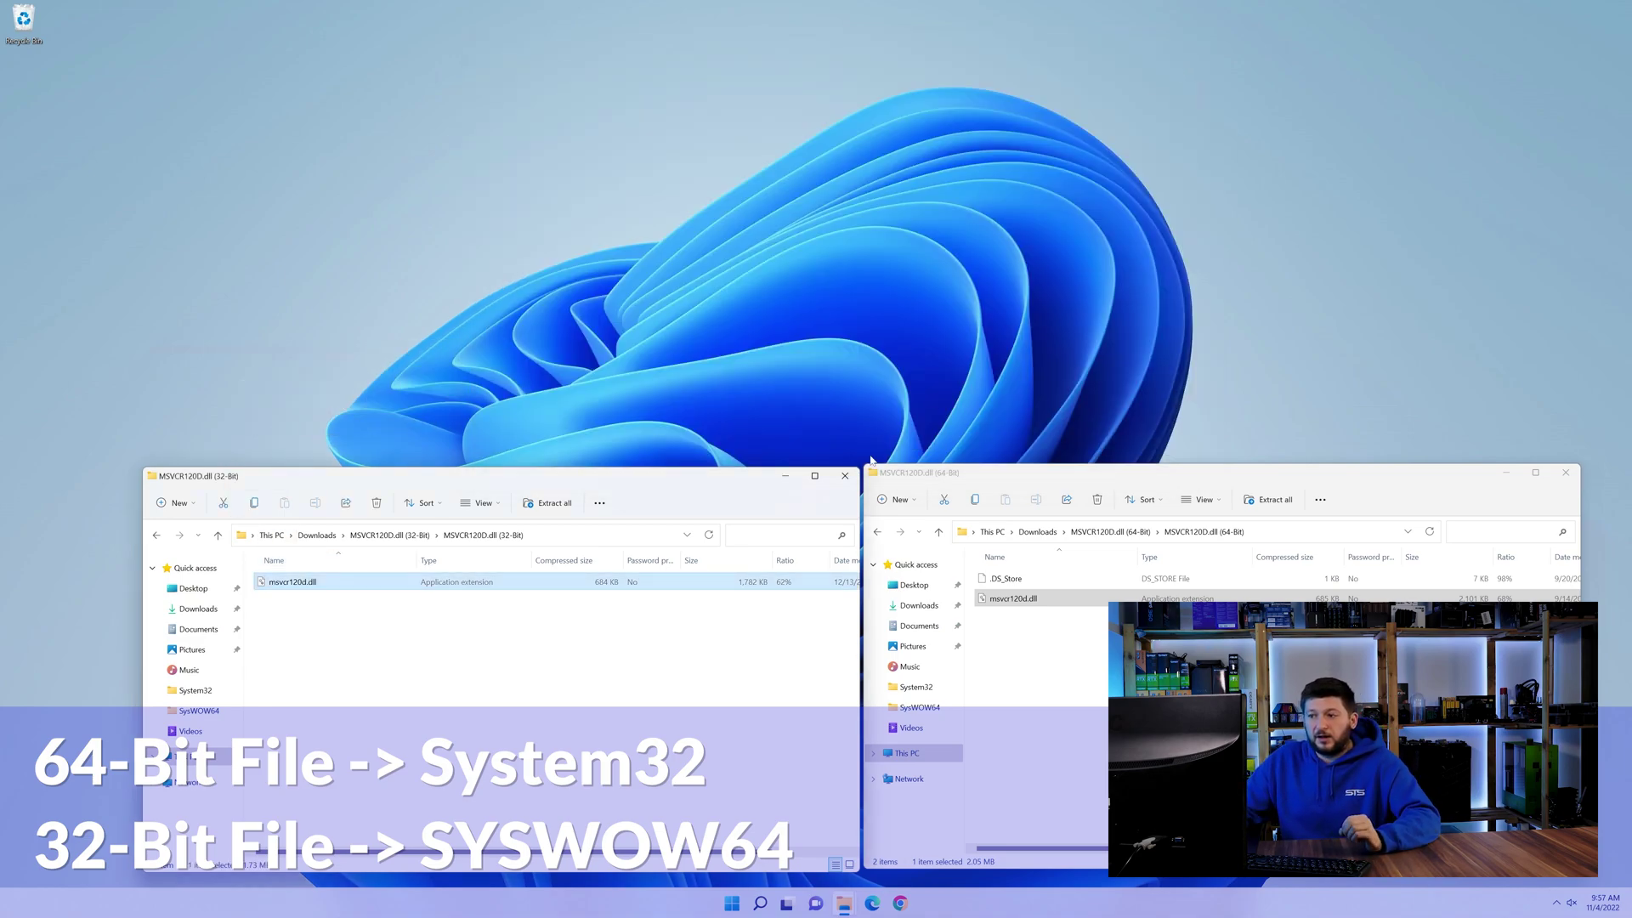
{"action": "left_click", "coordinate": [849, 476]}
{"action": "left_click", "coordinate": [1565, 475]}
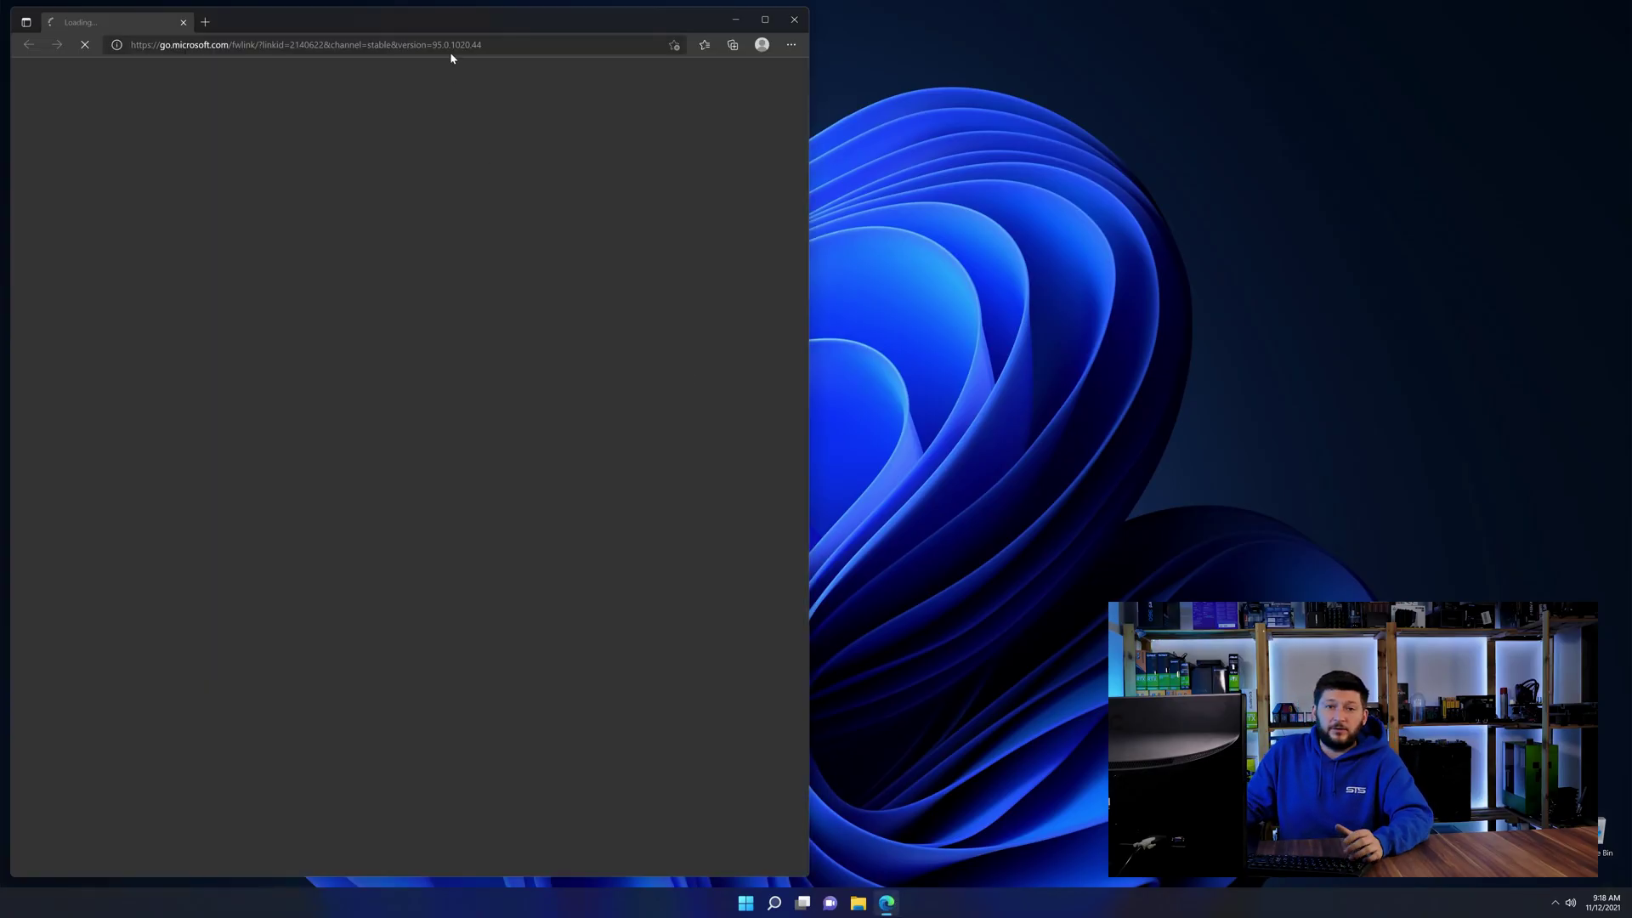
Load the pasted sts-tutorial.com Visual C++ 2019 Redistributable URL and scroll to its download buttons
{"action": "left_click", "coordinate": [451, 47]}
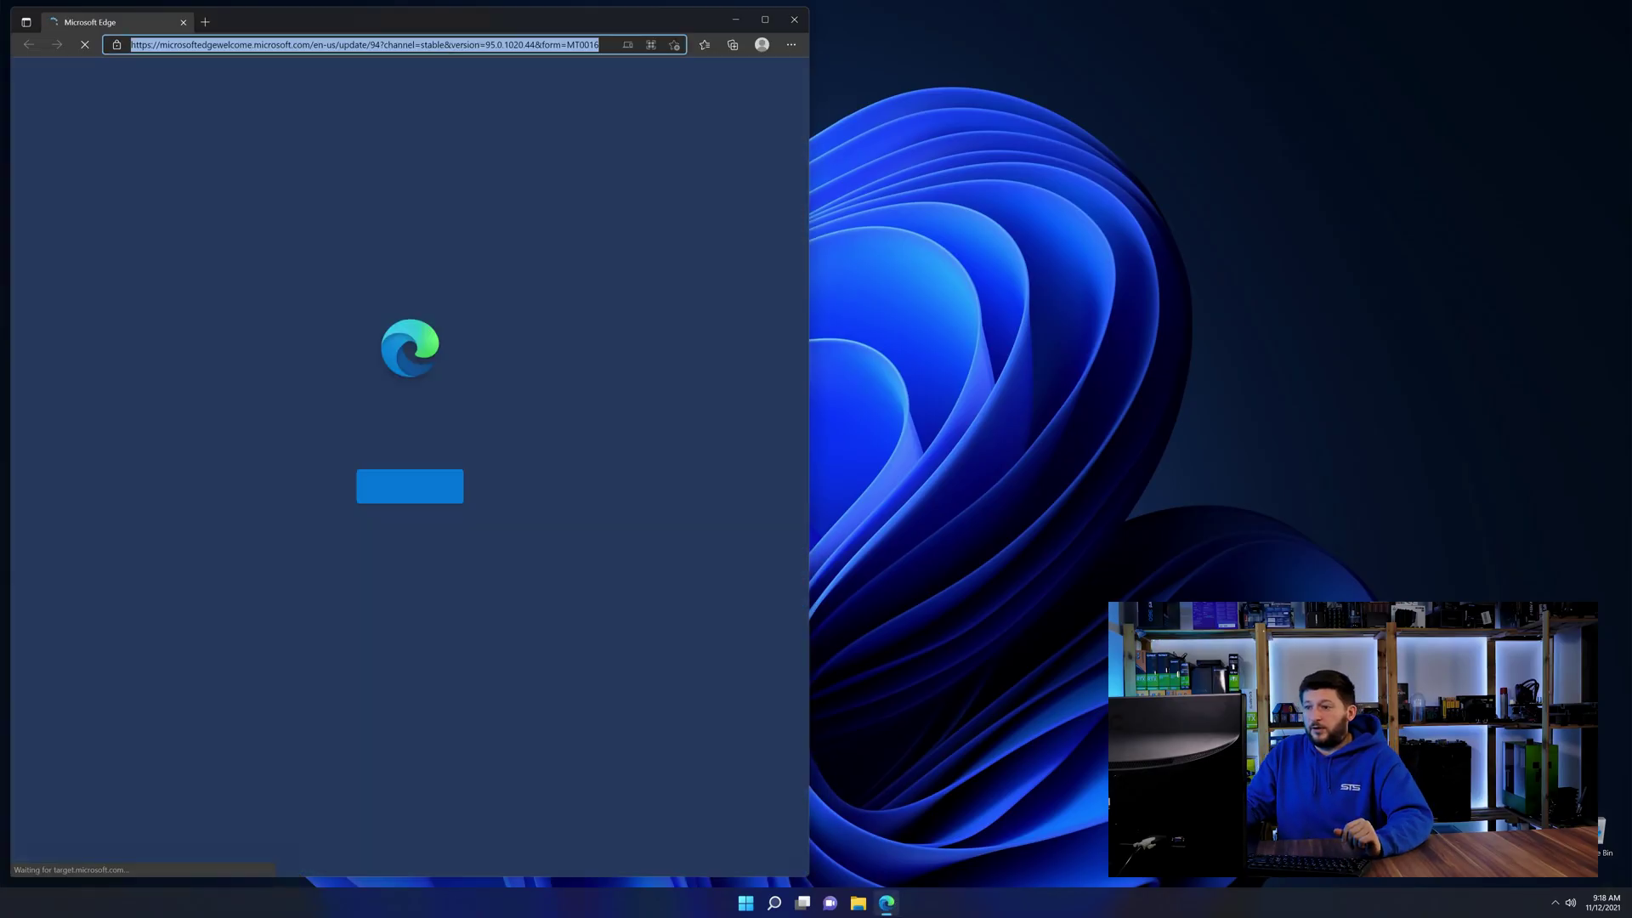
{"action": "type", "text": "https://www.sts-tutorial.com/download/credistributable2019"}
{"action": "key", "text": "Return"}
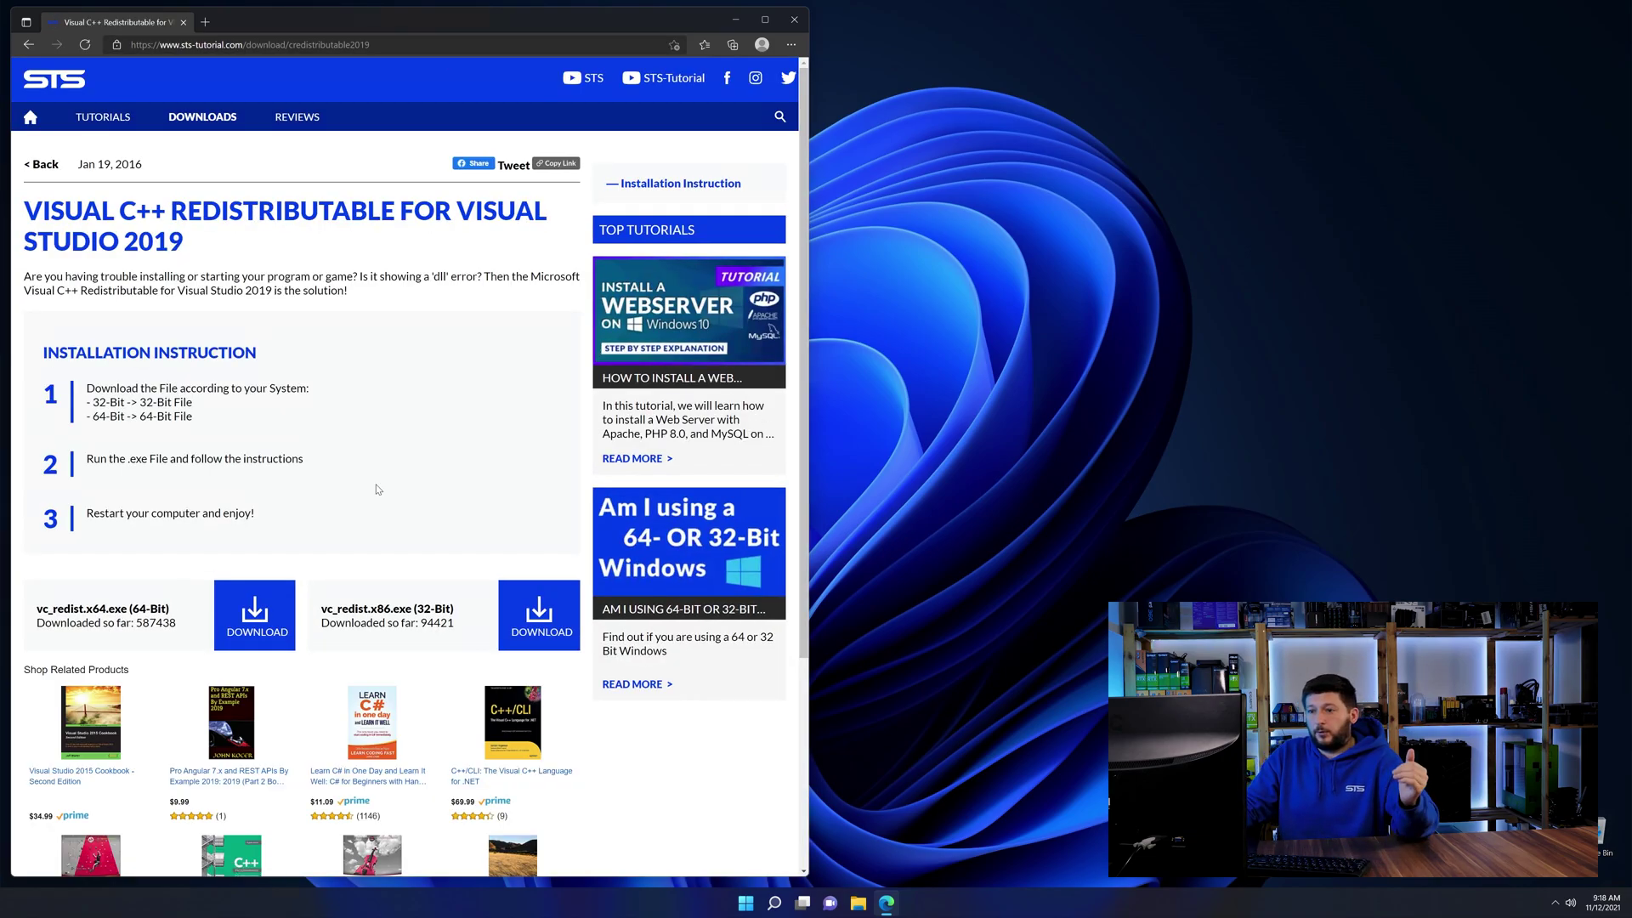
{"action": "scroll", "coordinate": [289, 559], "scroll_direction": "down", "scroll_amount": 3}
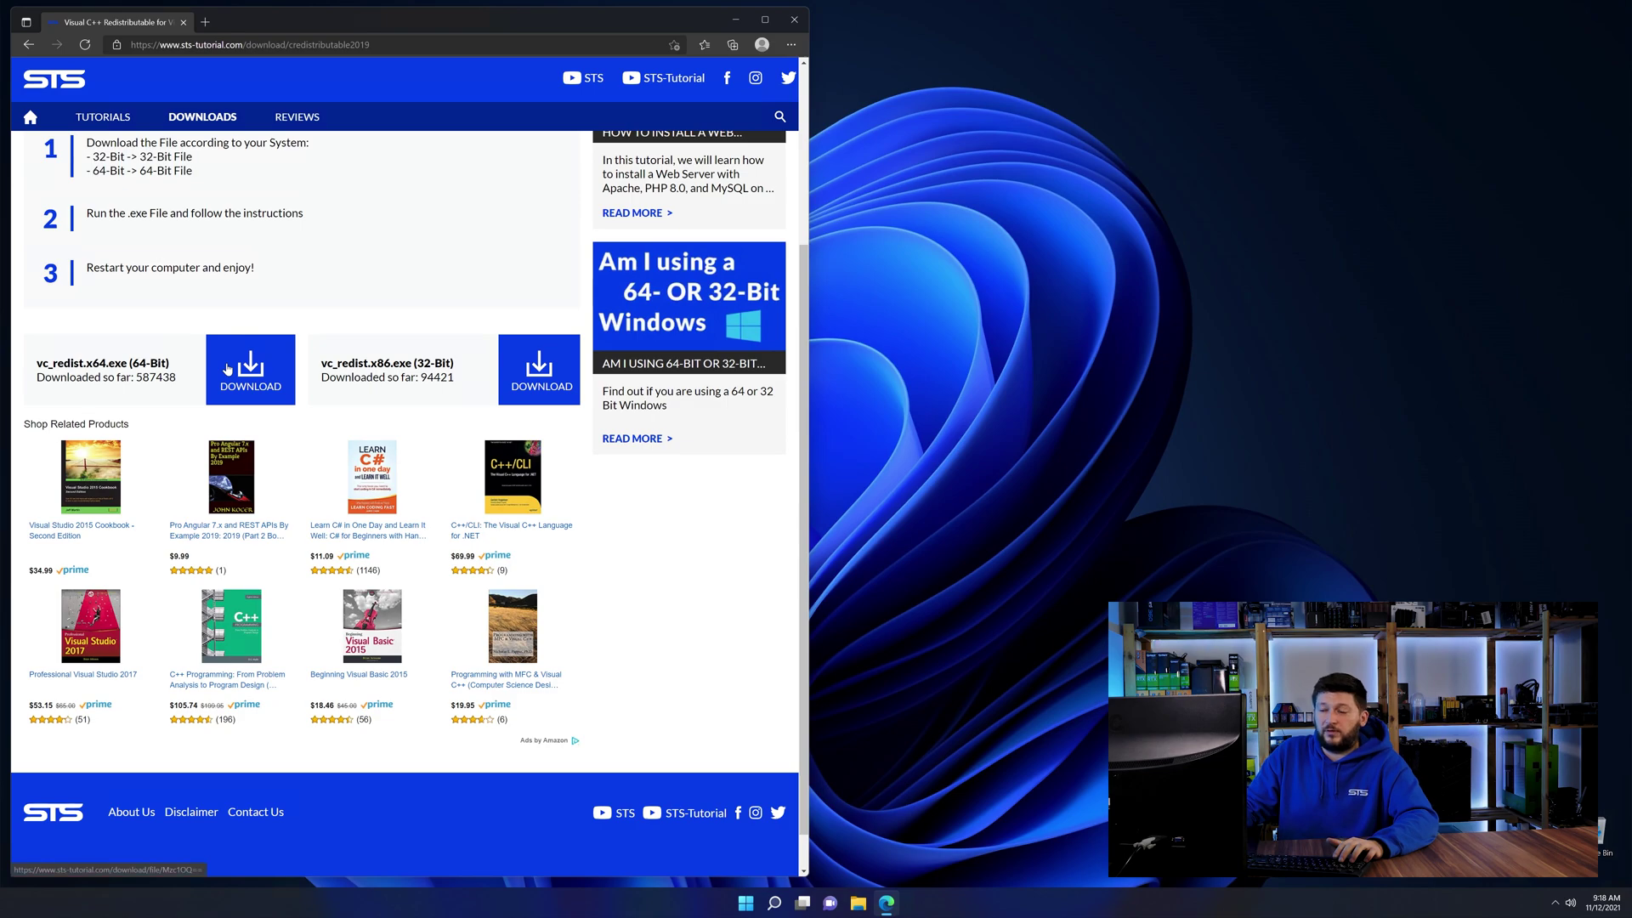
{"action": "left_click", "coordinate": [561, 386]}
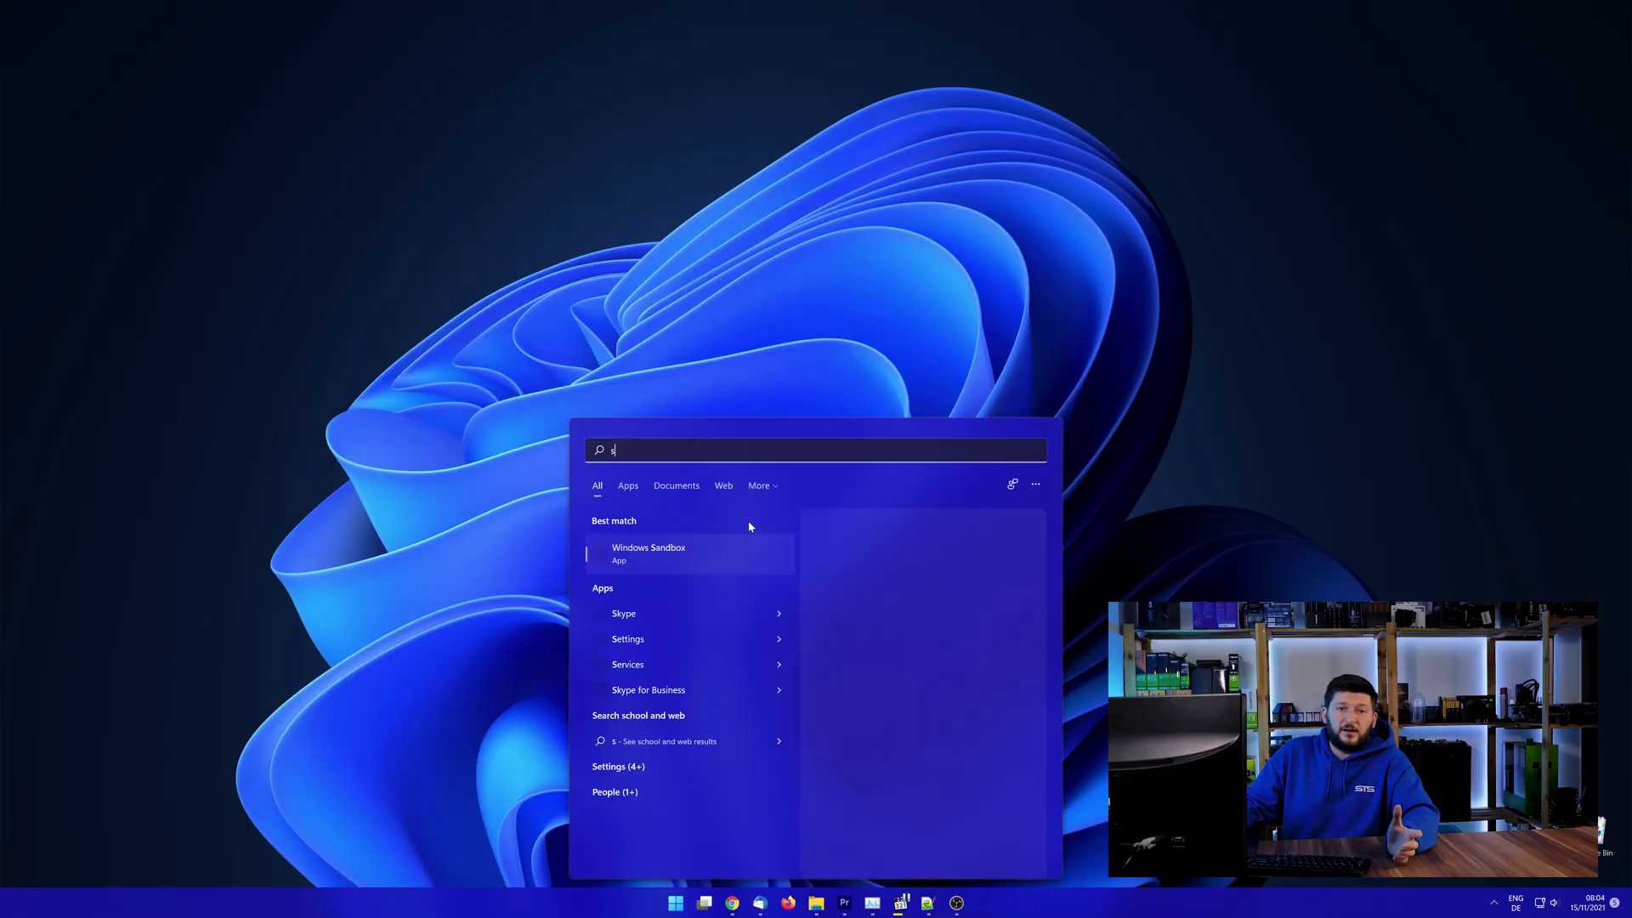
Check the System About page and highlight the 64-bit system type
{"action": "type", "text": "ystem"}
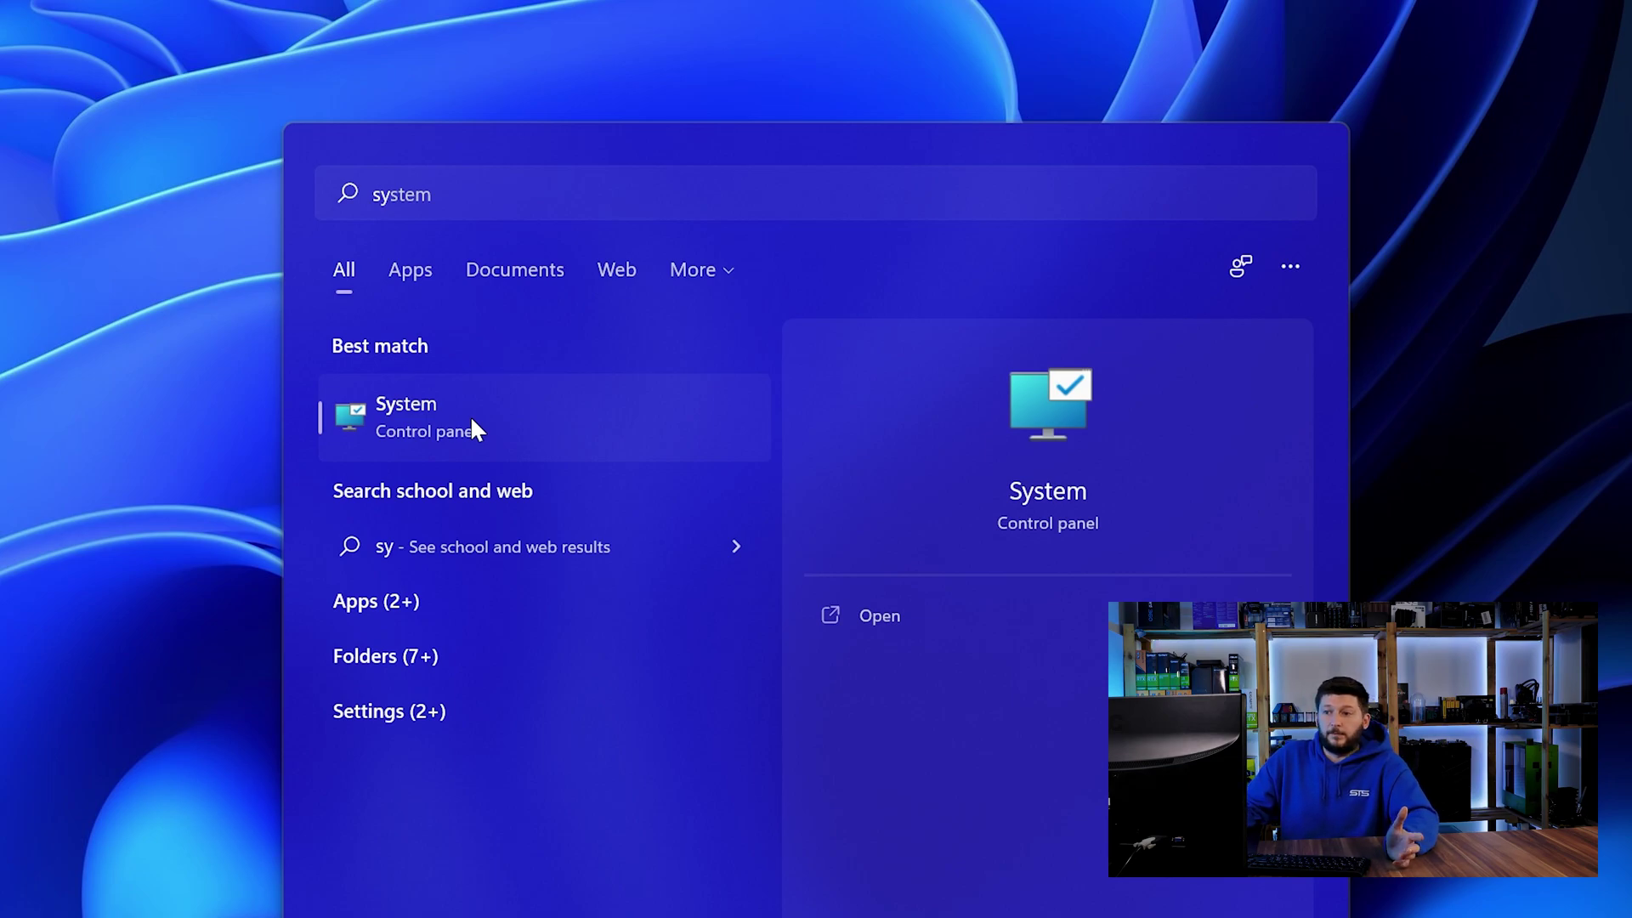
{"action": "left_click", "coordinate": [472, 429]}
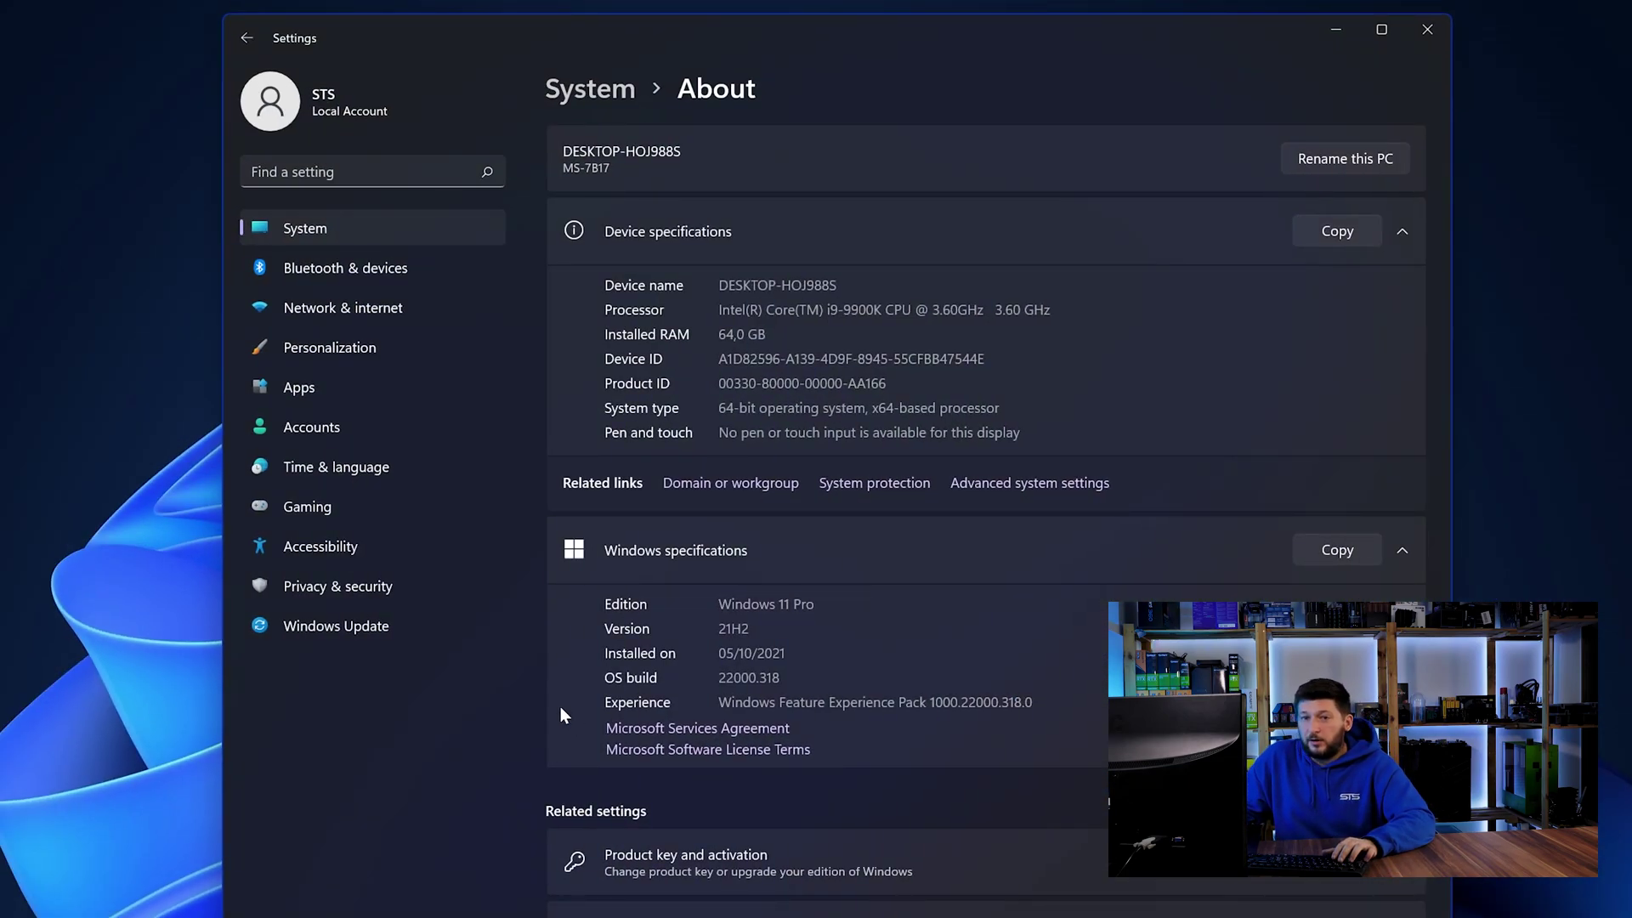
{"action": "left_click_drag", "start_coordinate": [718, 408], "coordinate": [728, 408]}
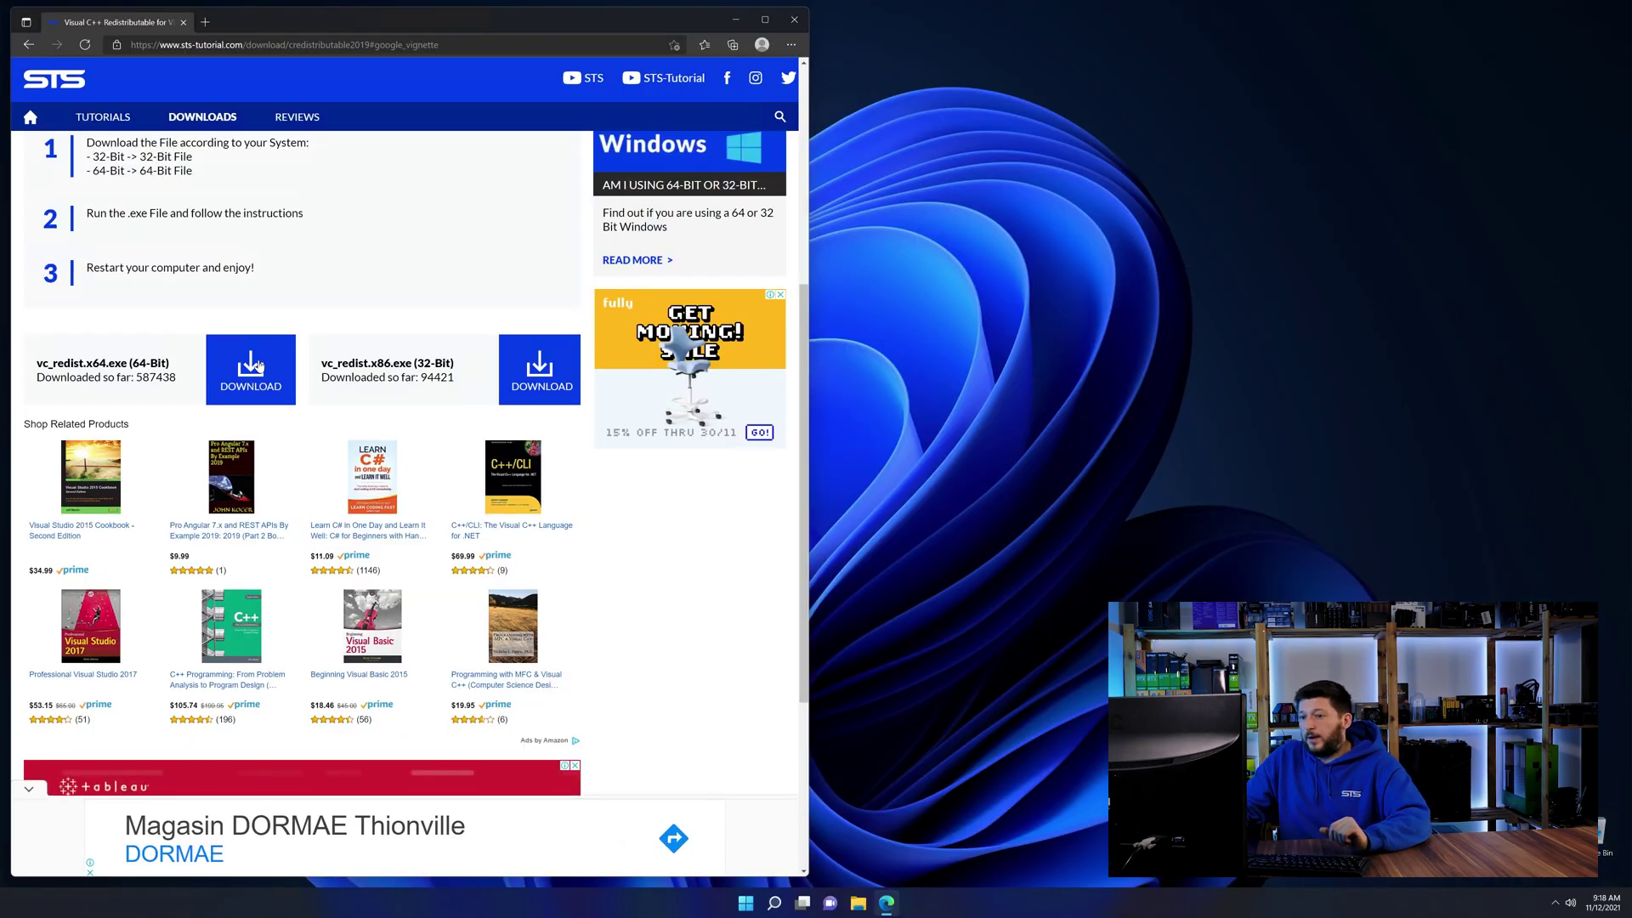
Download vc_redist.x64.exe past the advertisement and run the installer
{"action": "left_click", "coordinate": [259, 366]}
{"action": "left_click", "coordinate": [447, 552]}
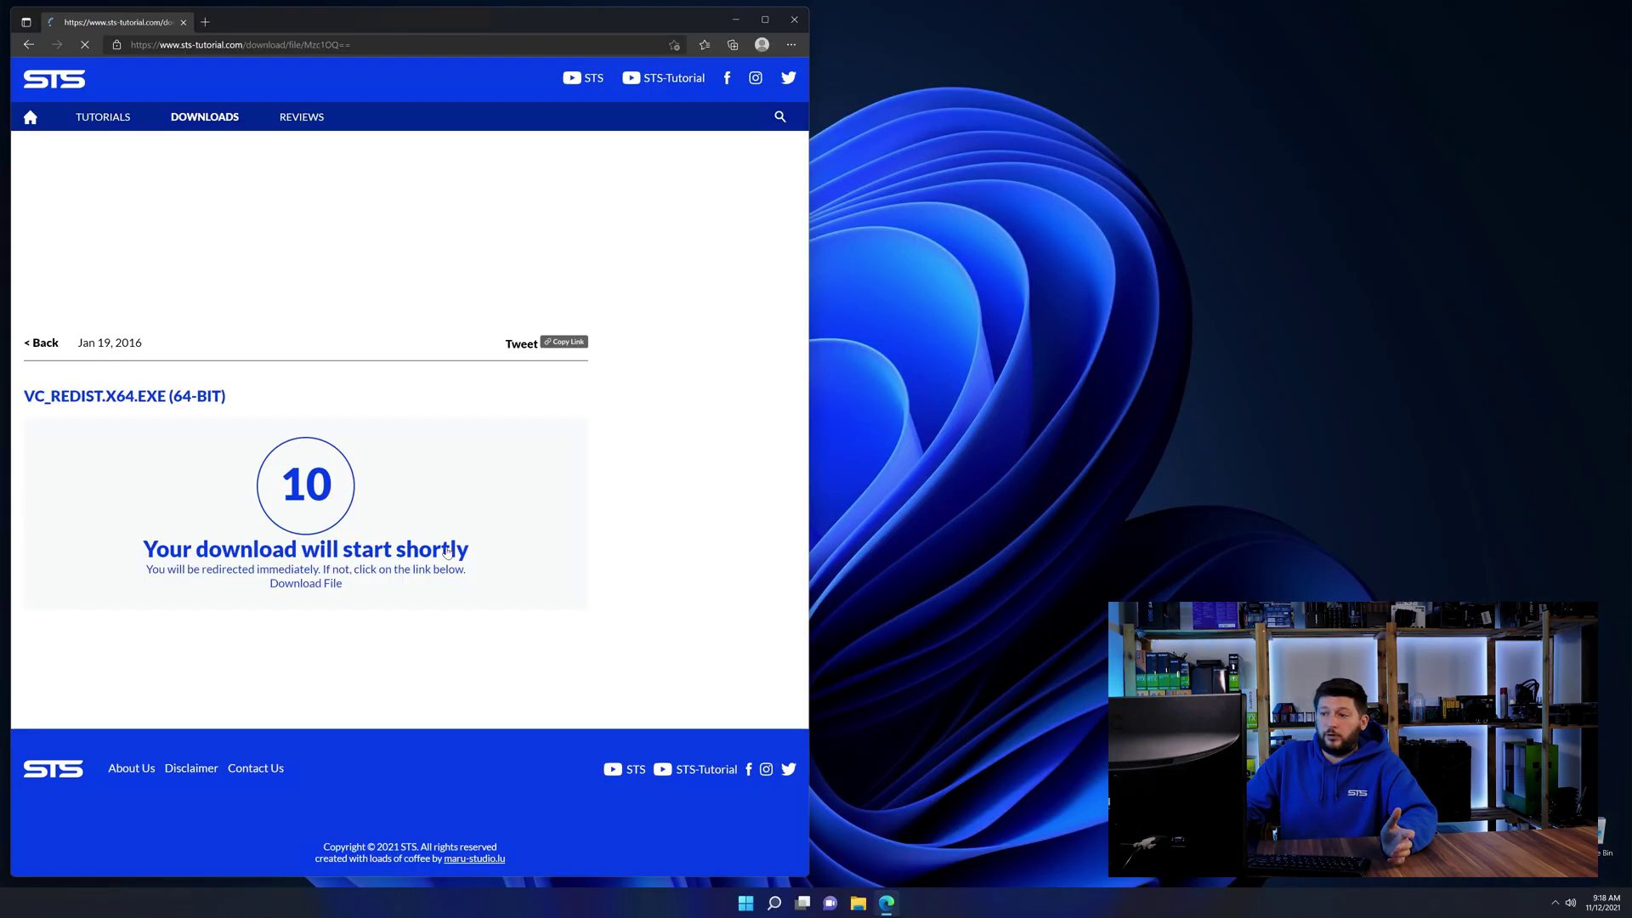
{"action": "left_click", "coordinate": [313, 584]}
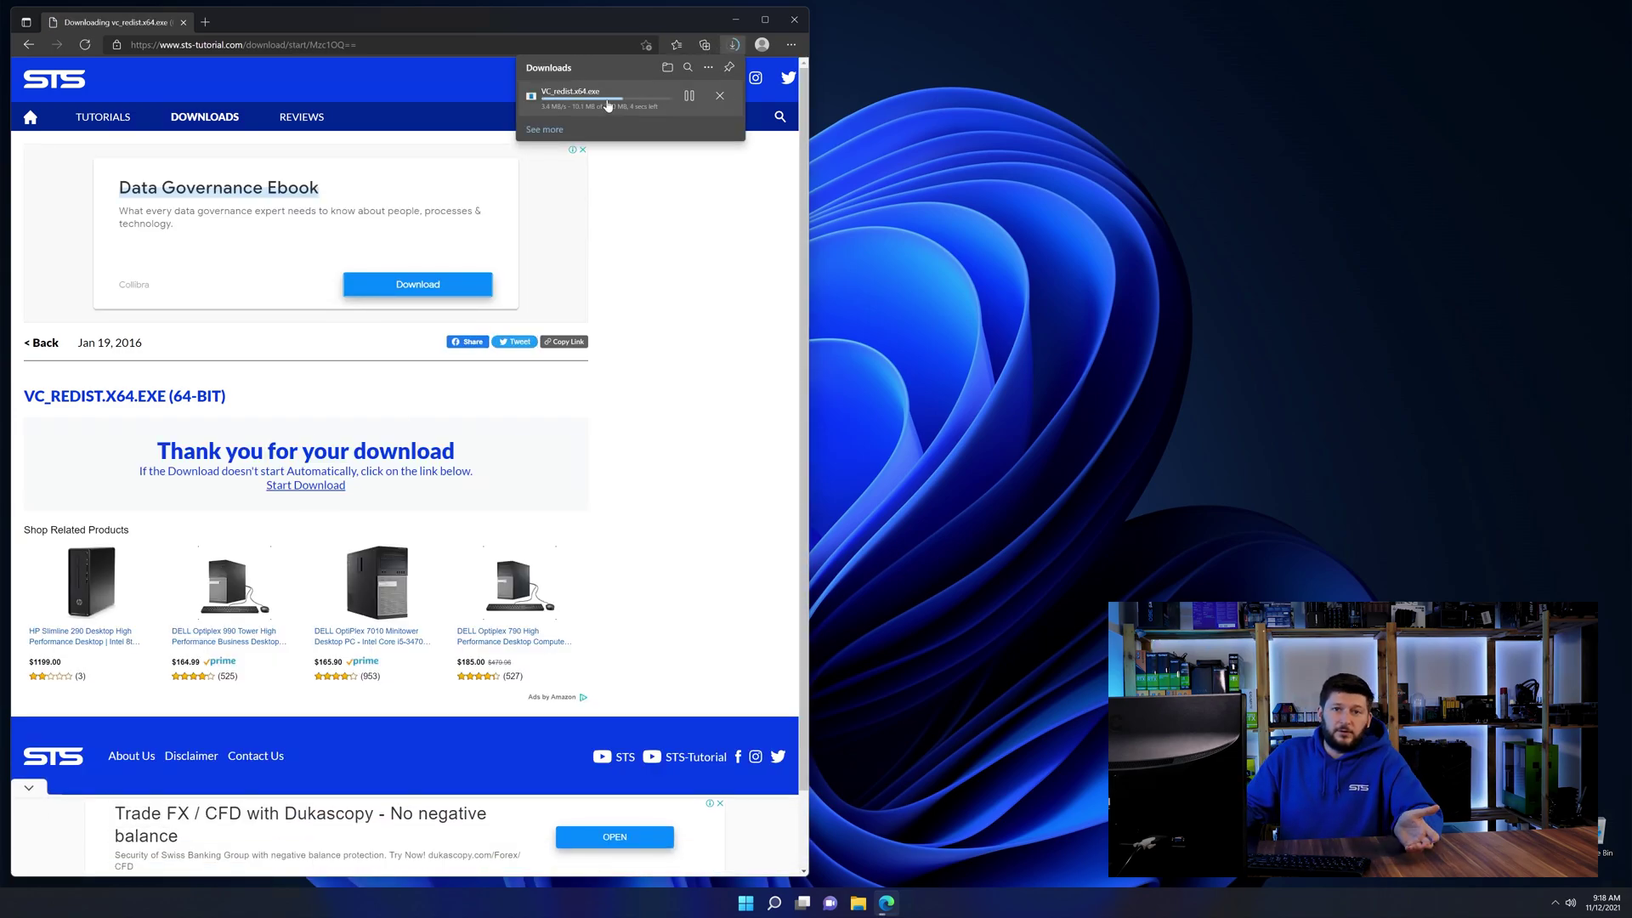
{"action": "left_click", "coordinate": [608, 99]}
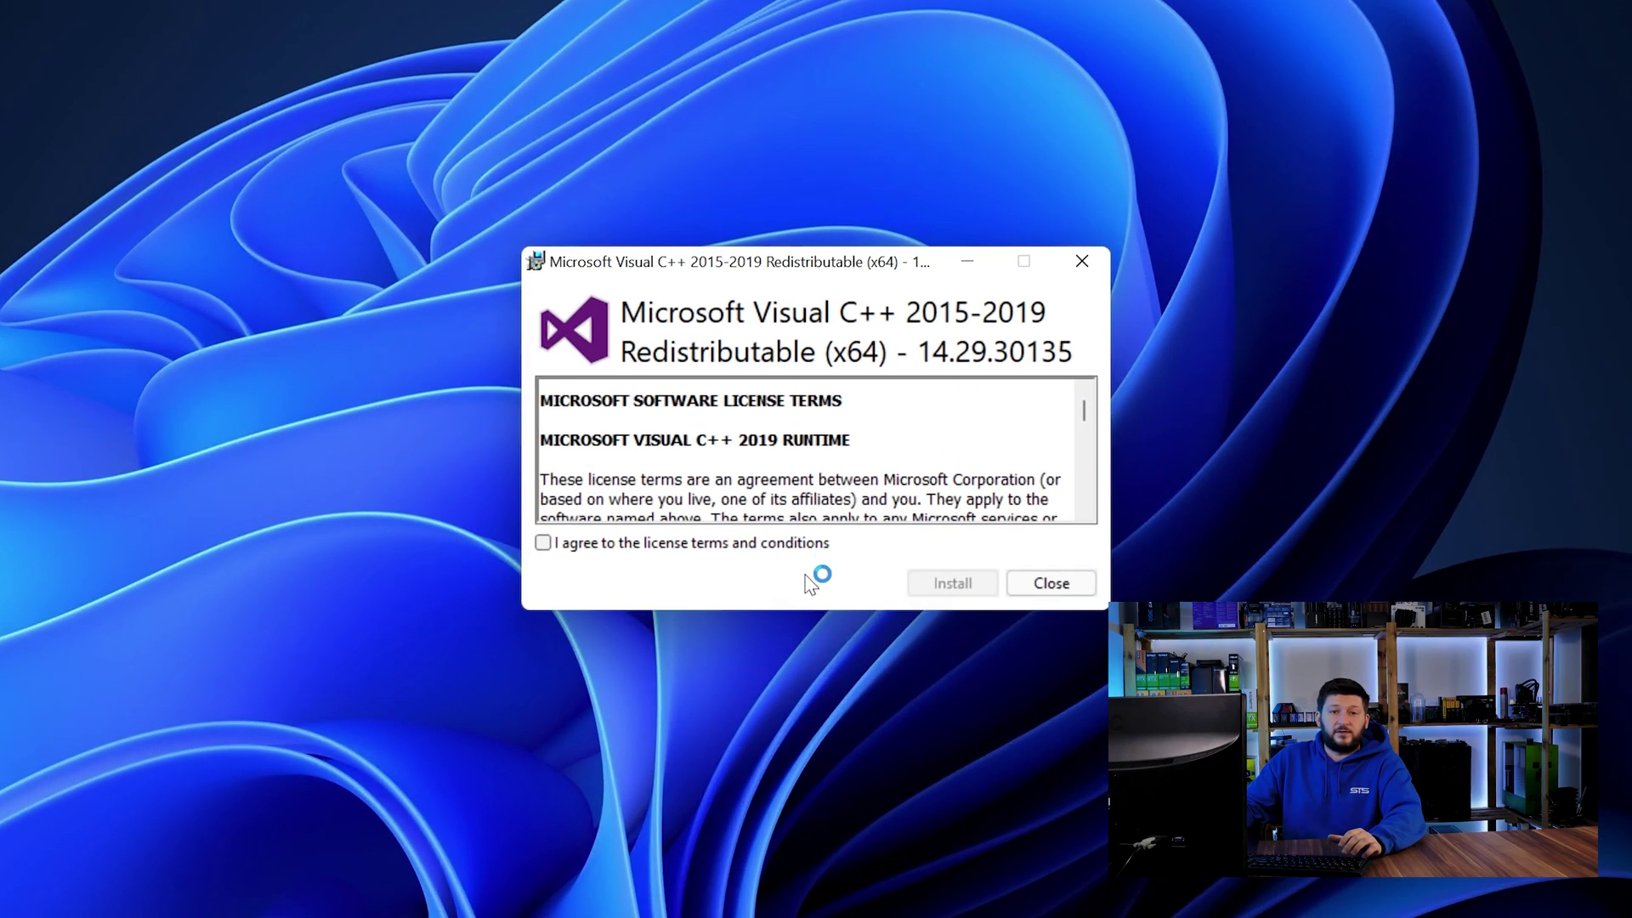